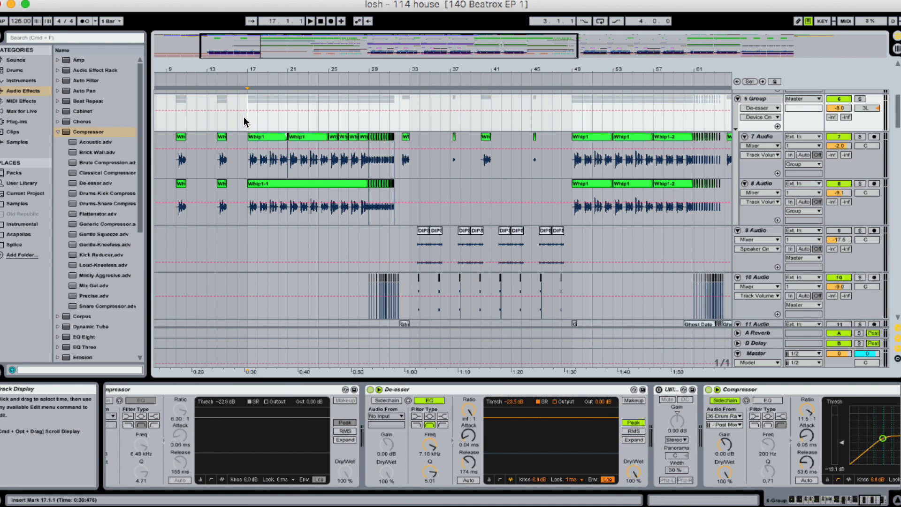
- Examine the Whip1 vocal clips in 6 Group around bar 17 of the arrangement
scroll(314, 154, "down", 5)
scroll(314, 154, "right", 3)
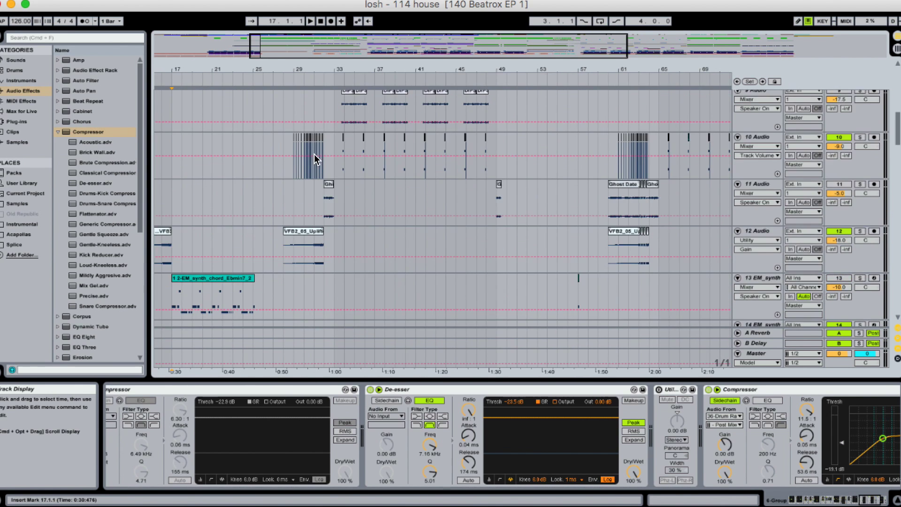
scroll(248, 171, "up", 5)
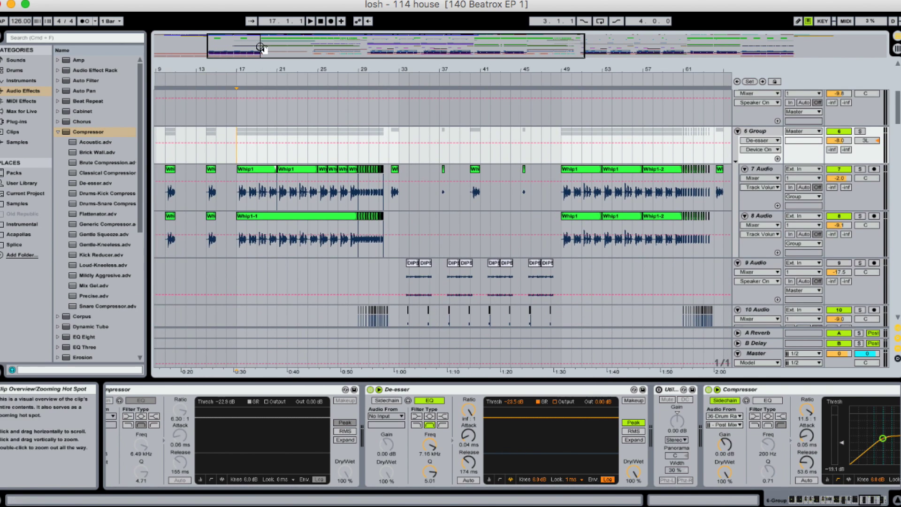
left_click_drag(259, 41, 260, 46)
left_click(238, 150)
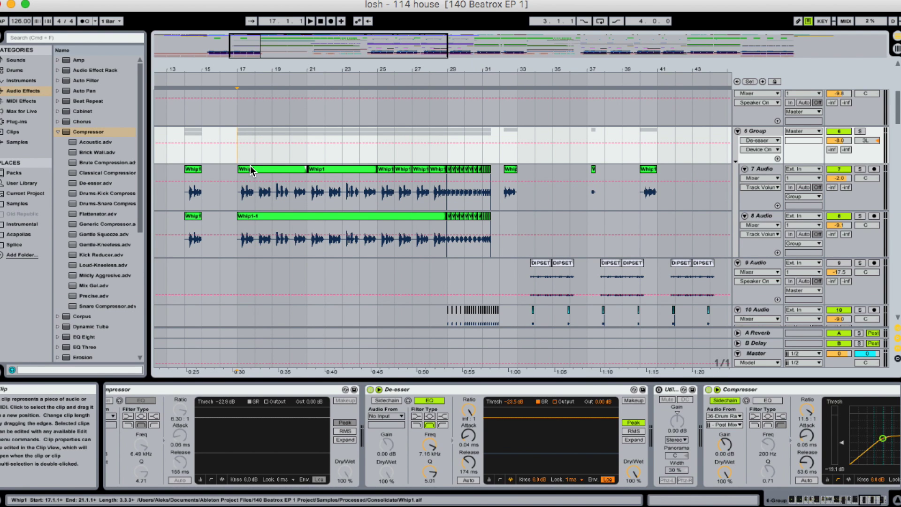
left_click_drag(255, 45, 256, 53)
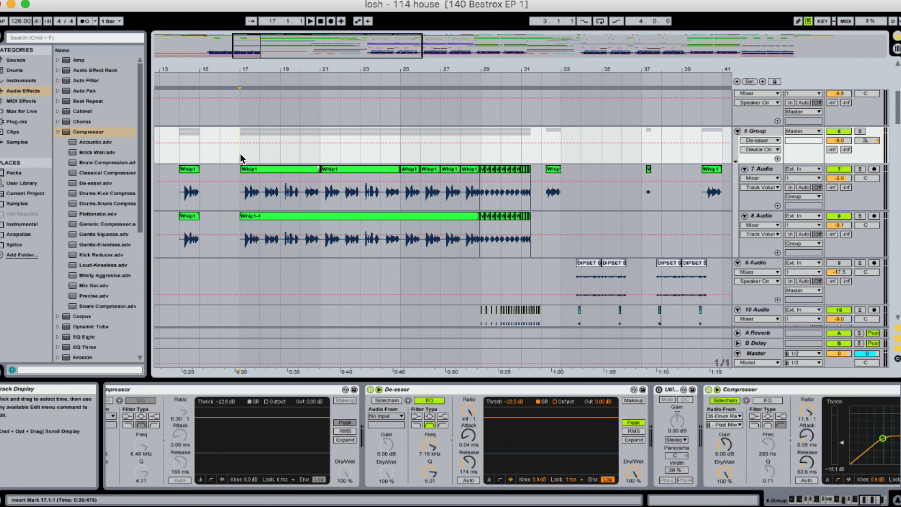
left_click_drag(261, 41, 261, 49)
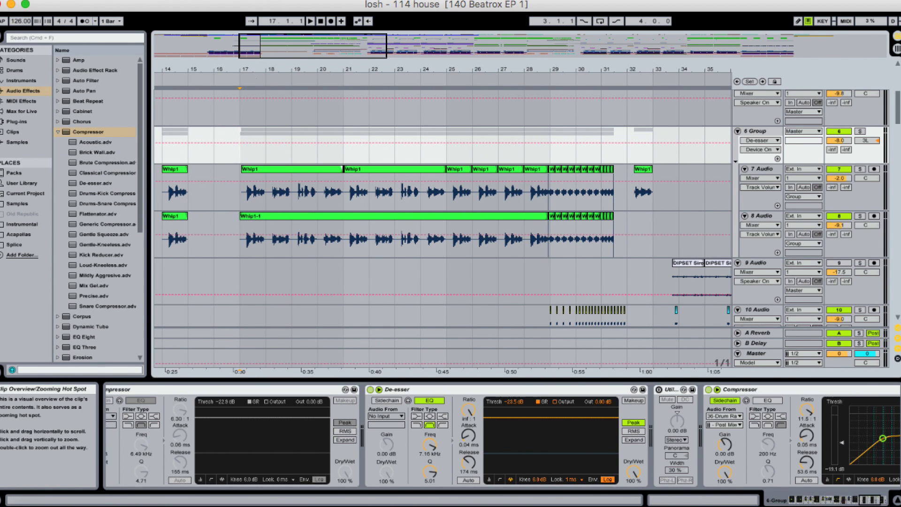
left_click(239, 157)
mouse_move(260, 48)
left_mouse_down()
mouse_move(263, 37)
mouse_move(254, 51)
left_mouse_up()
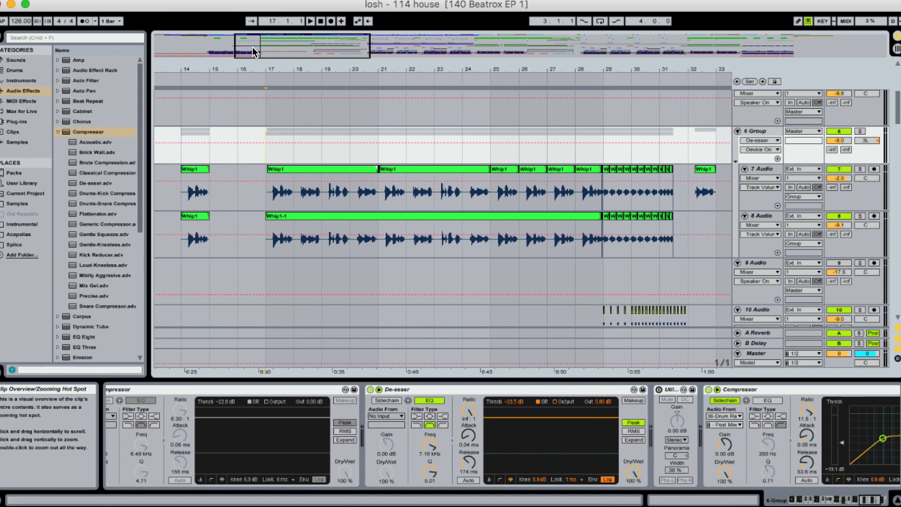
left_click_drag(254, 51, 293, 38)
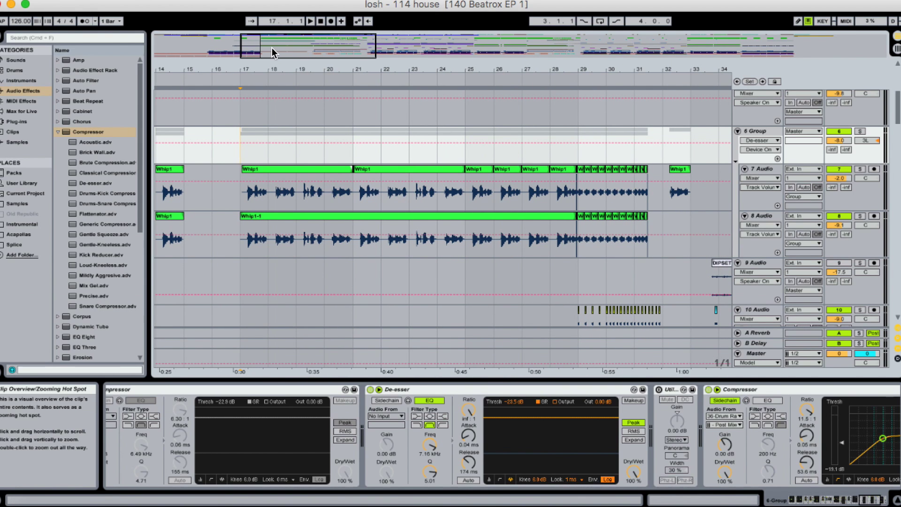
left_click_drag(257, 44, 256, 47)
left_click(245, 157)
- Delete the switched-off Compressor ahead of the De-esser on 6 Group
double_click(767, 134)
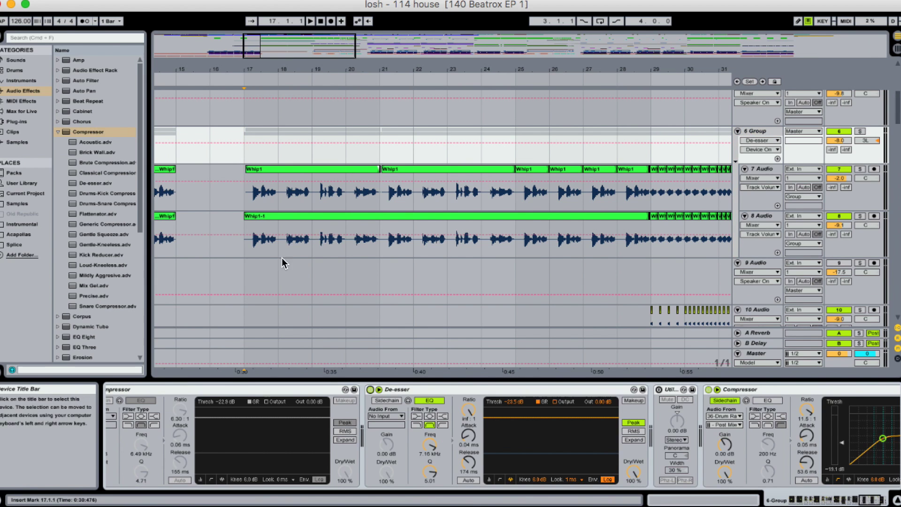
left_click(351, 392)
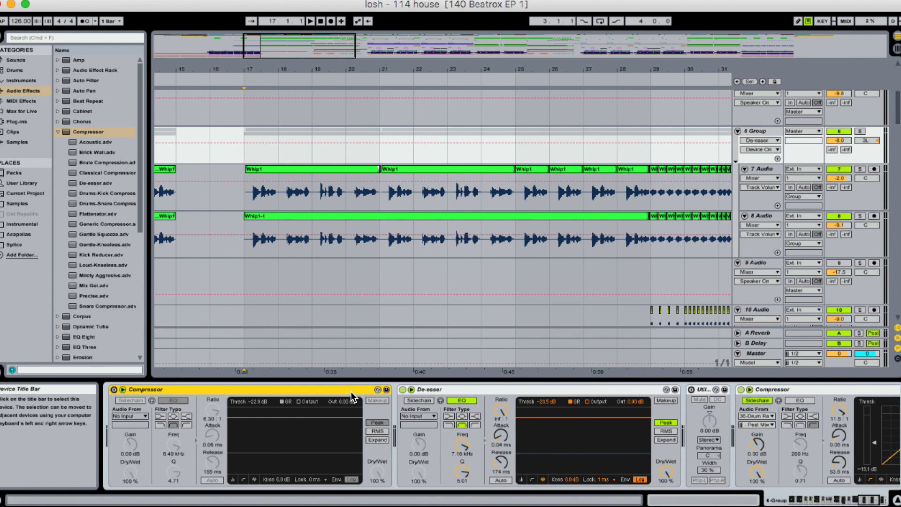
key("Delete")
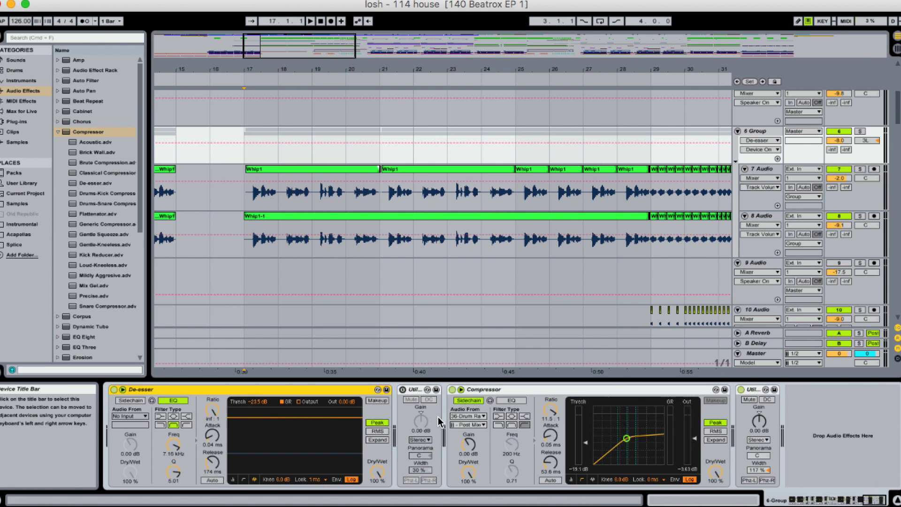
- Select bars 17 to 19 across 6 Group and its two tracks, zoom in on them, and show the group's devices
scroll(267, 419, "left", 3)
left_click_drag(246, 151, 308, 231)
key("plus")
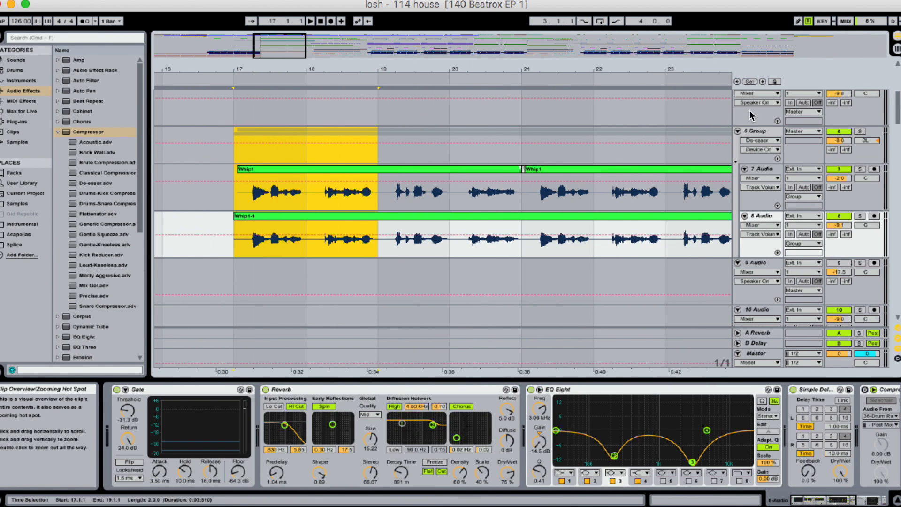
left_click(768, 131)
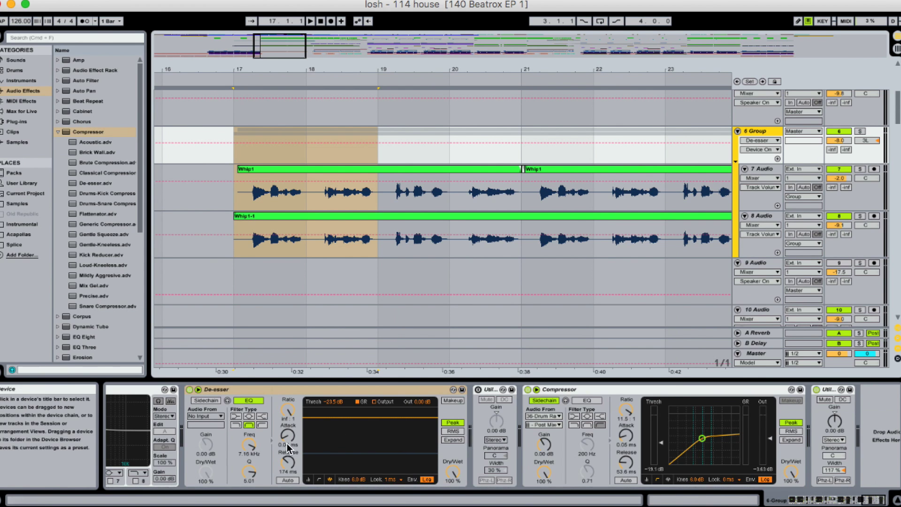
left_click(236, 148)
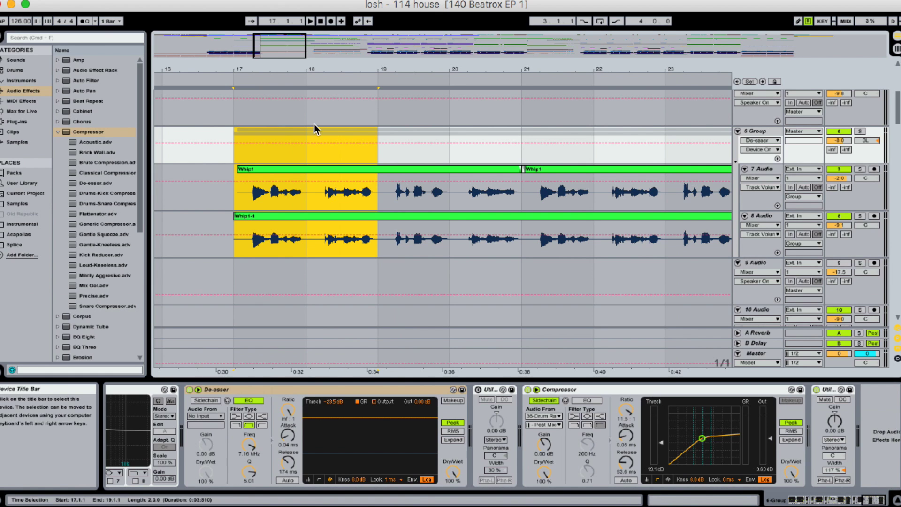
- Solo 6 Group and play its vocals from bar 17 with the De-esser active
left_click_drag(272, 45, 272, 45)
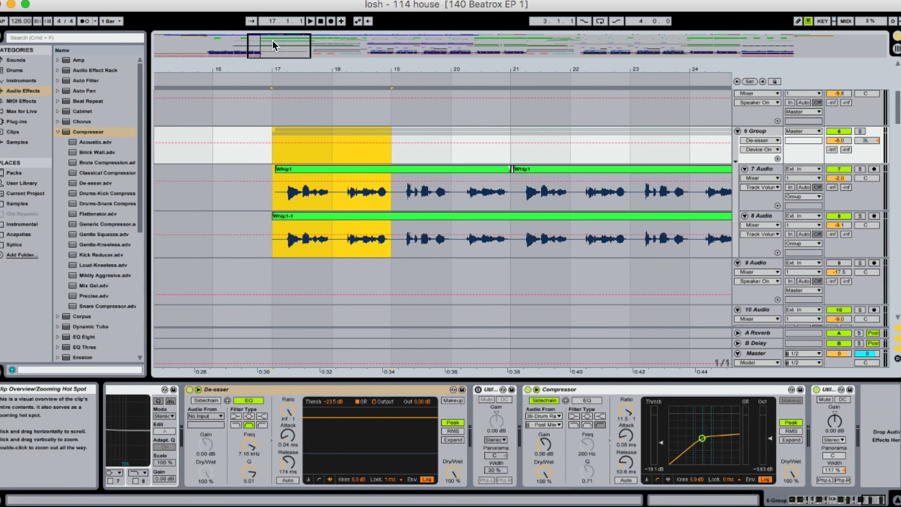
left_click(273, 155)
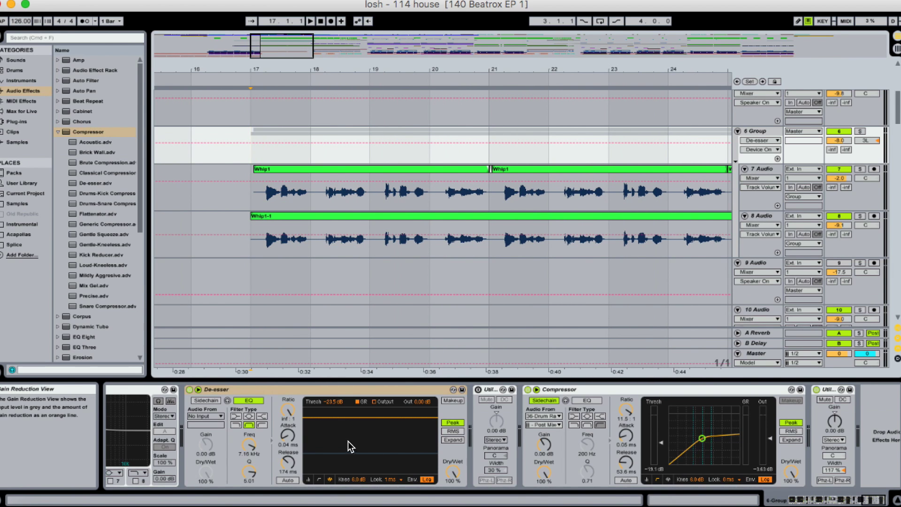
key("space")
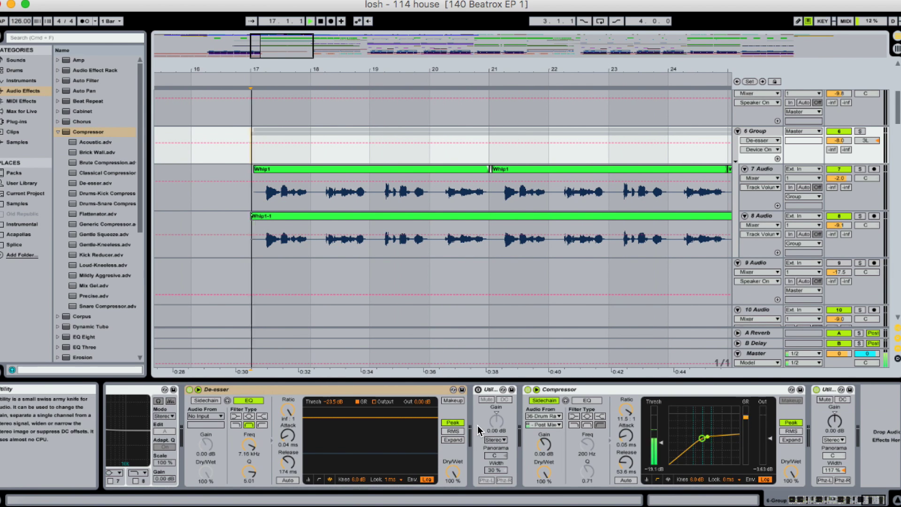
left_click(860, 131)
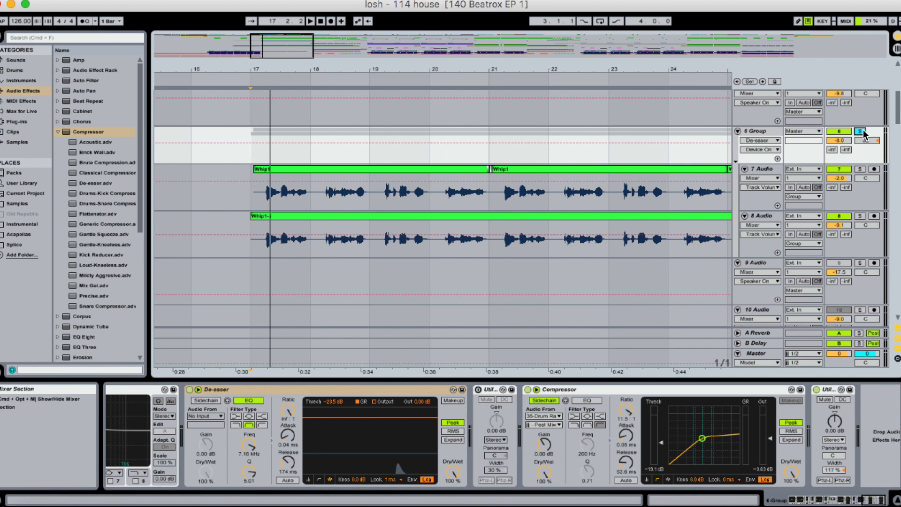
key("space")
key("space")
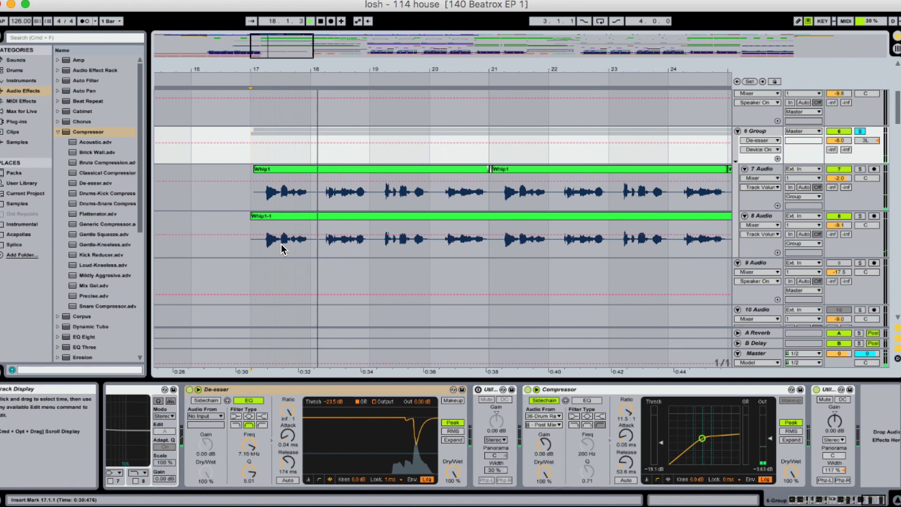
key("space")
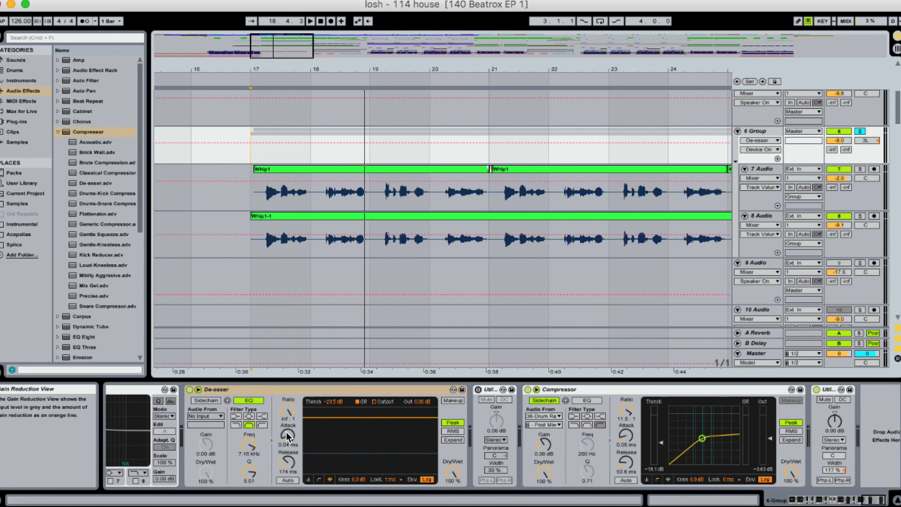
- Bypass the De-esser, audition the vocals from bar 17 for comparison, and switch it back on
left_click(190, 389)
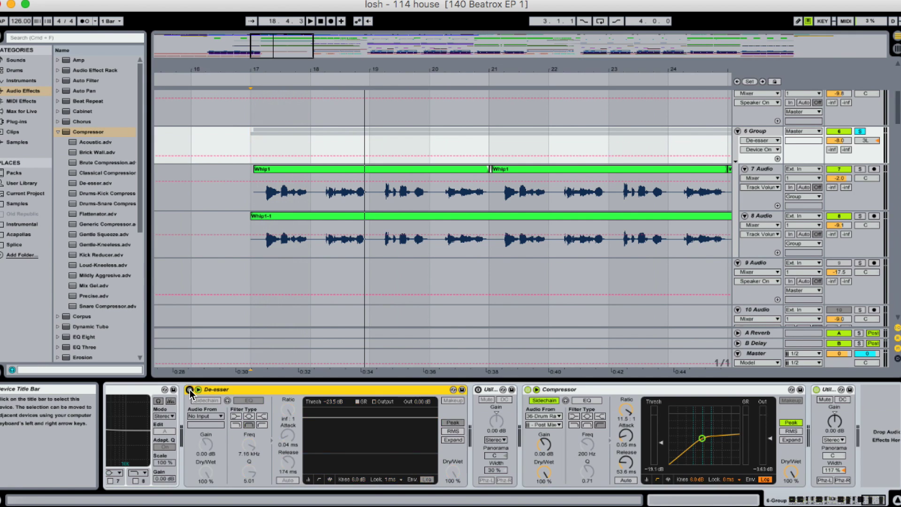
left_click(253, 138)
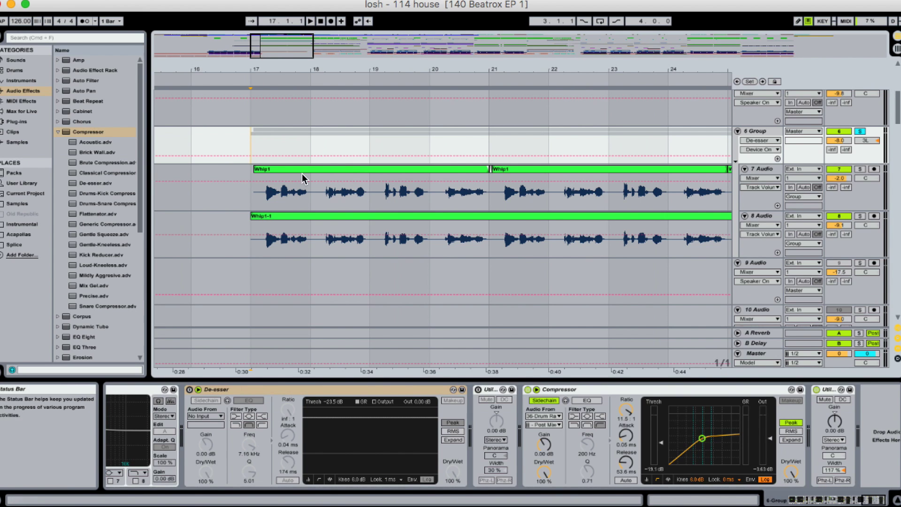
key("space")
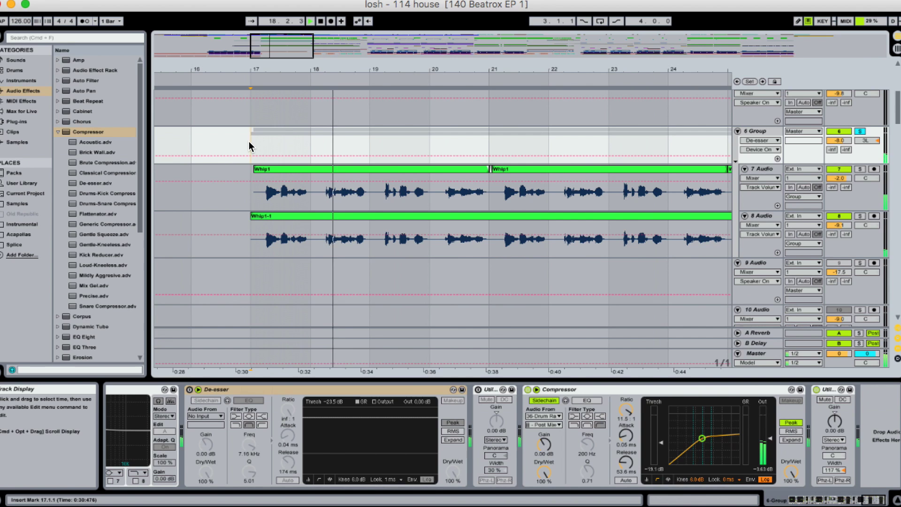
key("space")
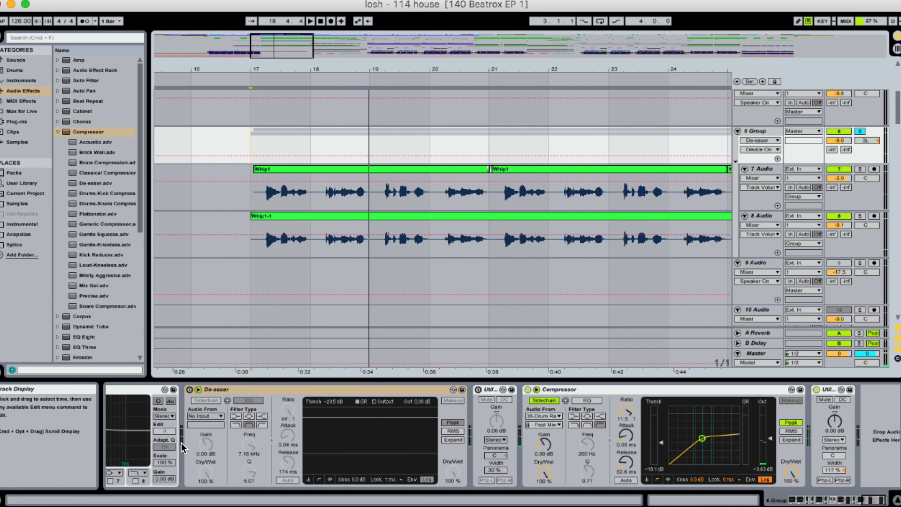
left_click(190, 389)
- Turn the grid off to select the end of the first vocal phrase across the group's tracks, and restore the 1 Bar grid
left_click(244, 151)
right_click(249, 151)
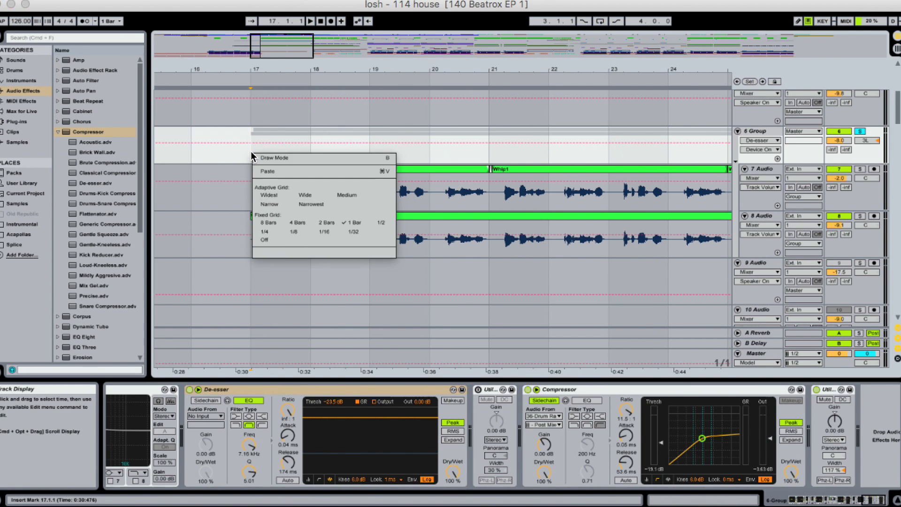
left_click(288, 240)
left_click_drag(293, 148, 307, 216)
left_click_drag(288, 156, 308, 223)
left_click(294, 158)
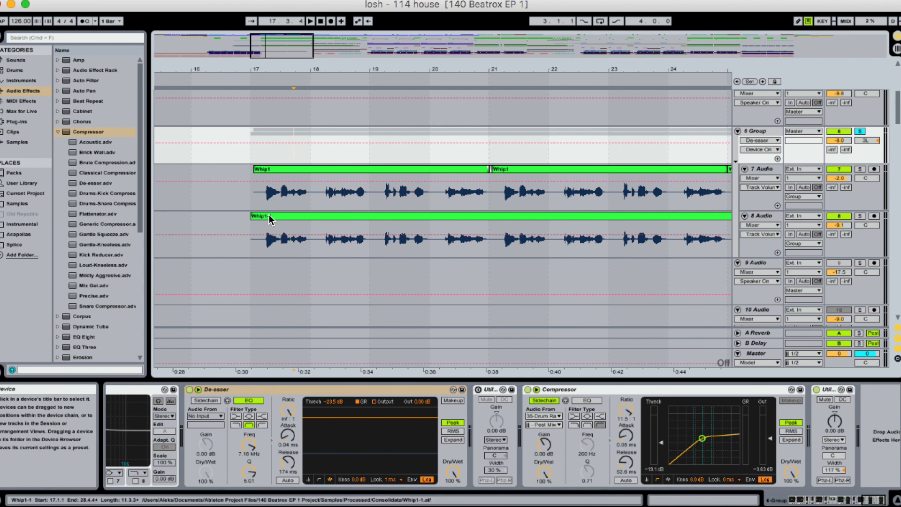
right_click(251, 153)
left_click(363, 226)
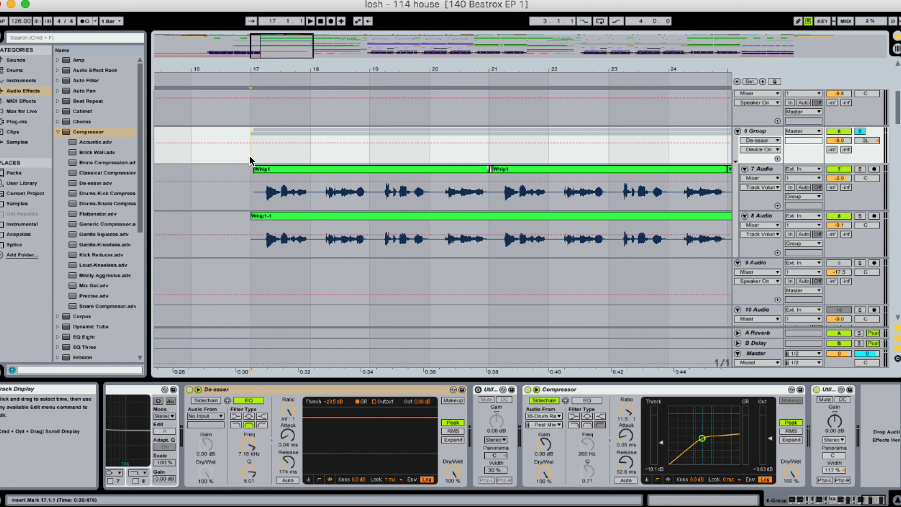
left_click_drag(316, 70, 300, 51)
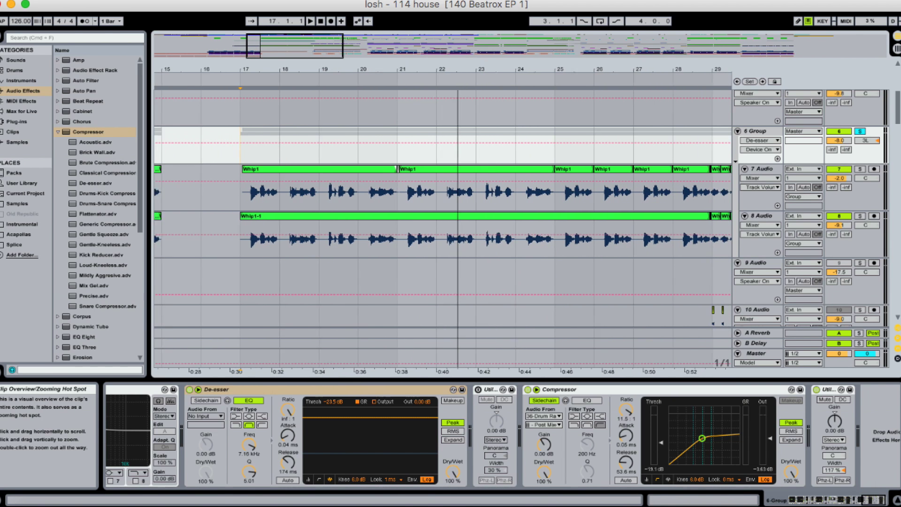
left_click_drag(458, 70, 449, 69)
left_click_drag(348, 71, 326, 45)
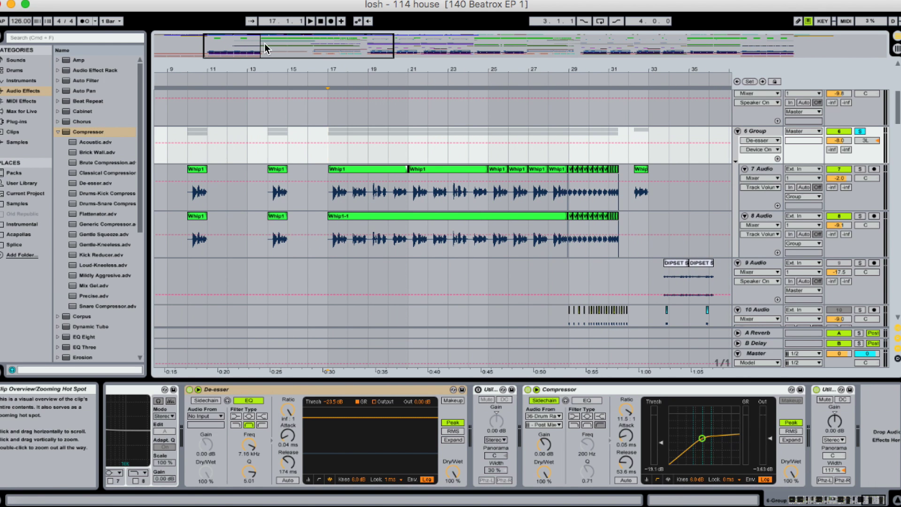
left_click_drag(266, 45, 272, 77)
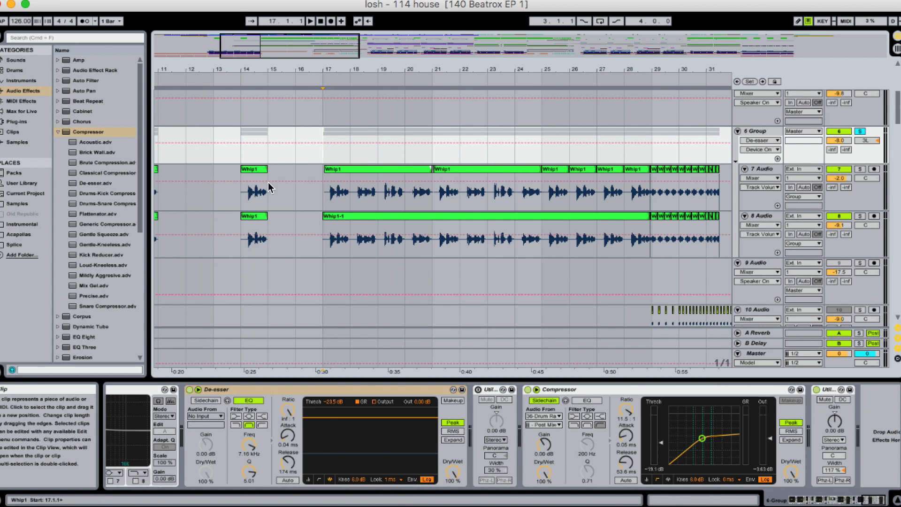
- Search the audio effects for "eq" and insert EQ Eight directly before the De-esser on 6 Group
left_click(118, 38)
type("eq")
left_click_drag(84, 71, 195, 444)
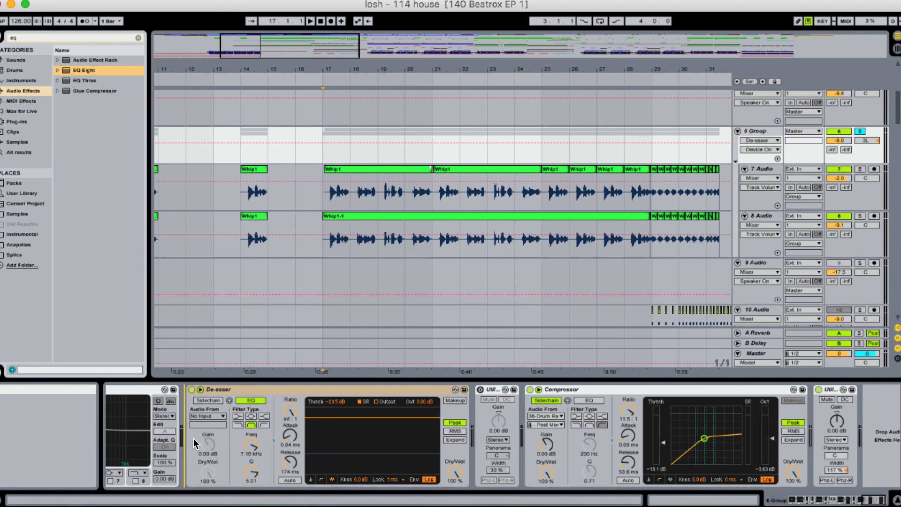
- Search the audio effects for "comp" and insert a default Compressor between EQ Eight and the De-esser
left_click(138, 38)
type("comp")
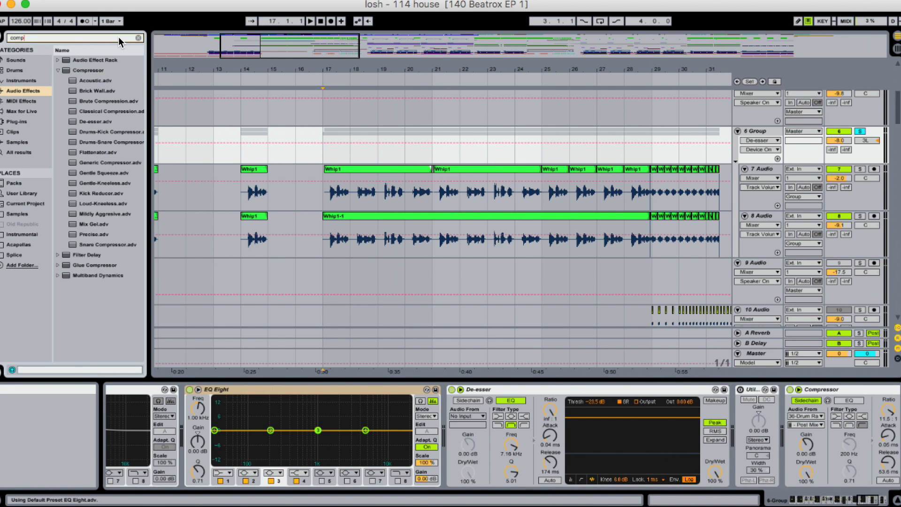
left_click(81, 70)
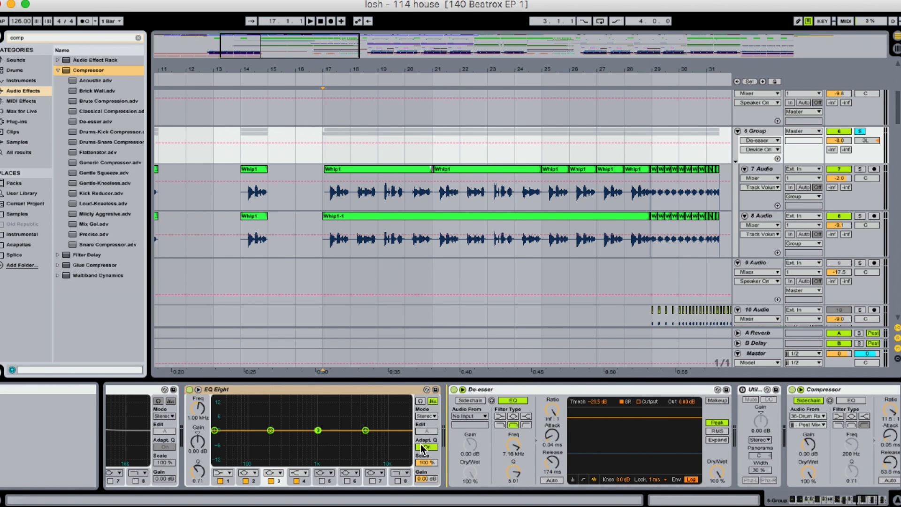
key("Return")
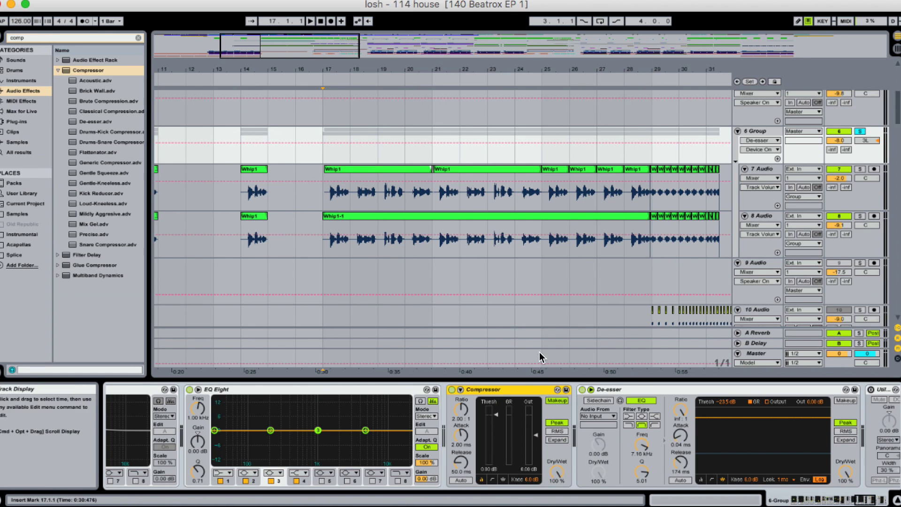
- Search the audio effects for "de es" and select the De-esser preset under Compressor
left_click(86, 38)
type("c")
key("BackSpace")
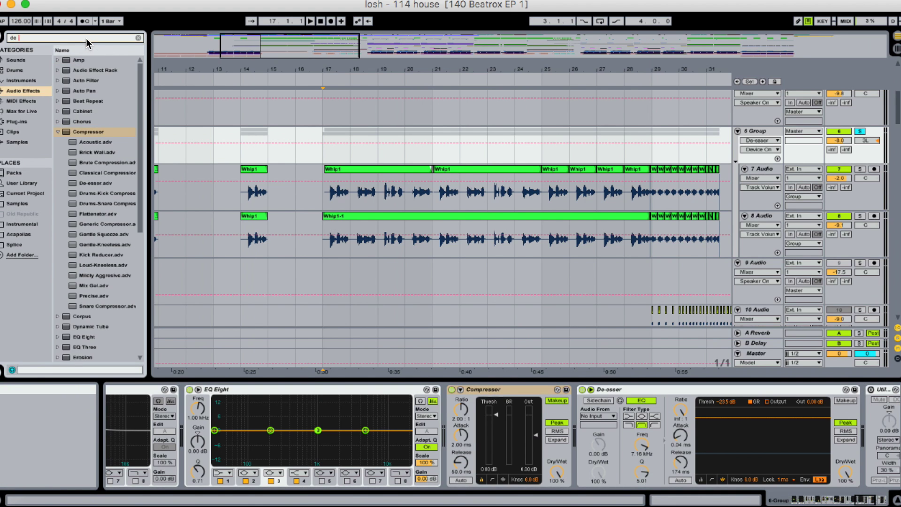
type("de es")
left_click(97, 69)
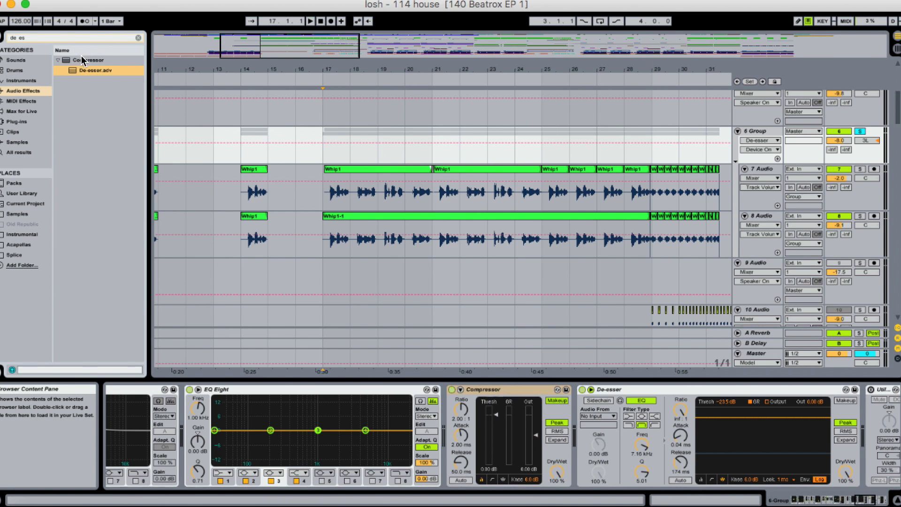
- Clear the browser search, set the insert marker at bar 17 on 6 Group, and deactivate the De-esser
left_click(137, 37)
left_click(325, 148)
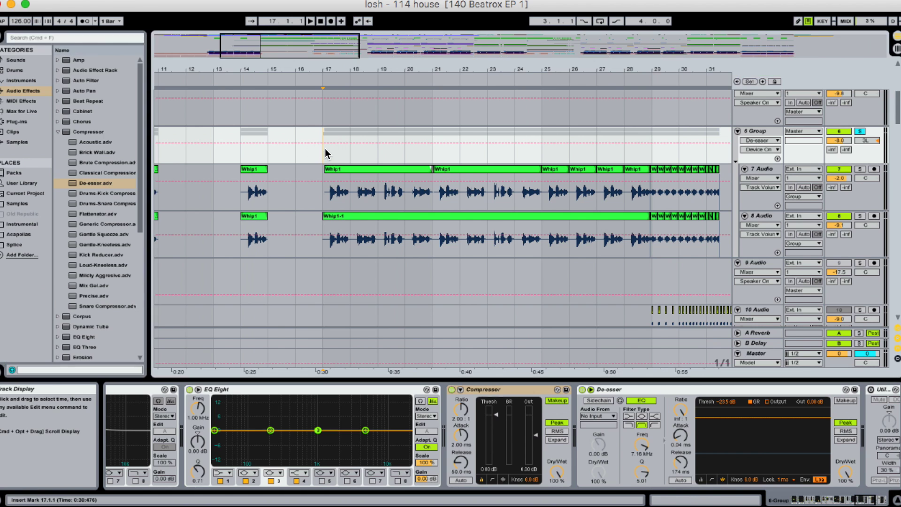
left_click(582, 390)
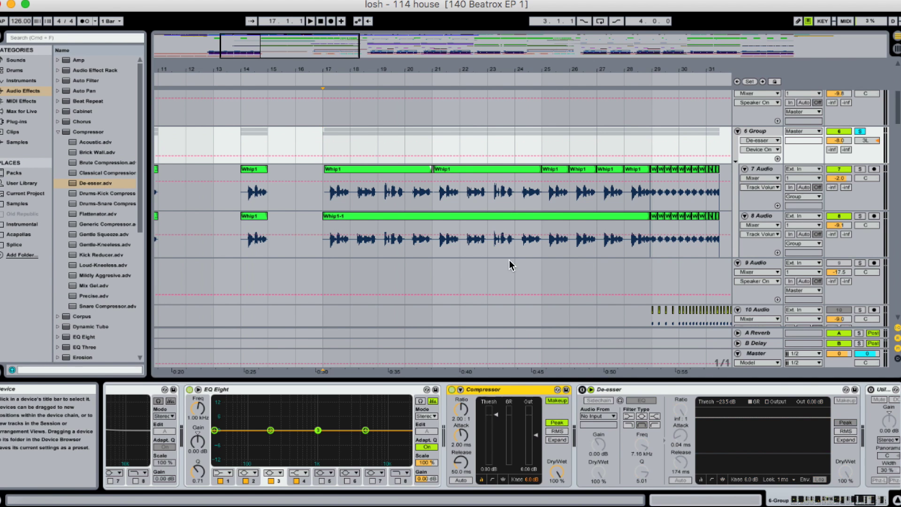
left_click_drag(270, 51, 271, 66)
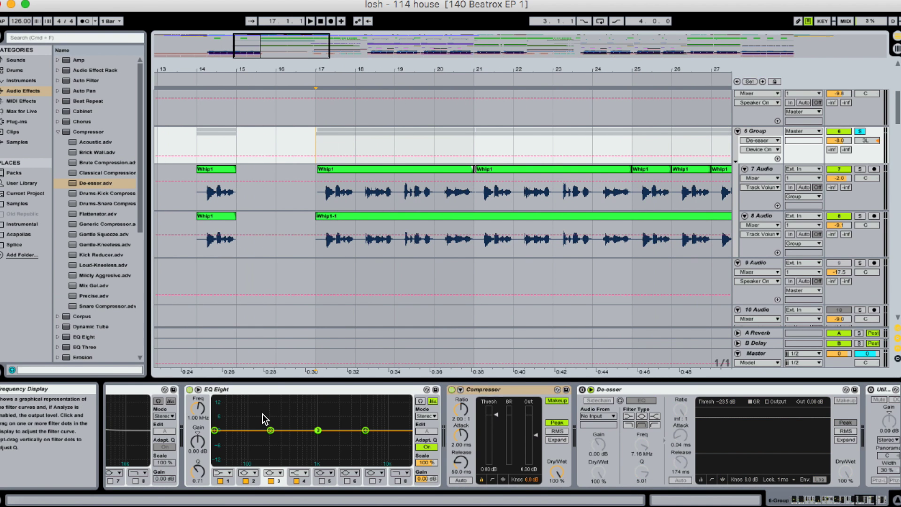
- Open EQ Eight's expanded frequency display and narrow the browser to give the arrangement and spectrum more room
double_click(298, 414)
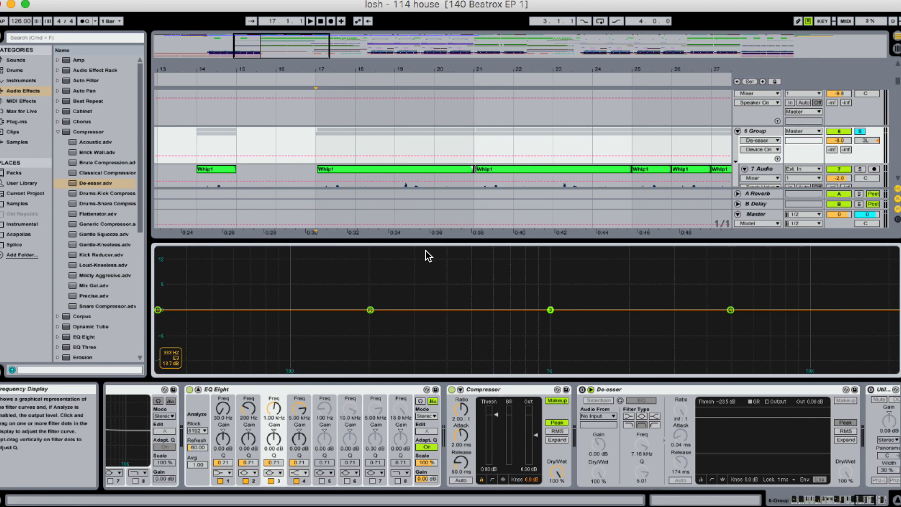
left_click(314, 134)
scroll(310, 135, "down", 2)
scroll(310, 135, "right", 2)
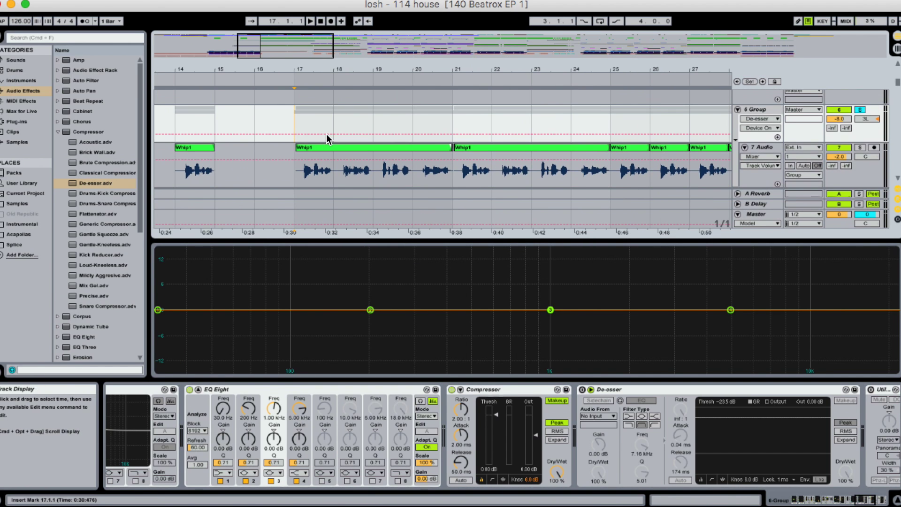
left_click_drag(146, 141, 98, 143)
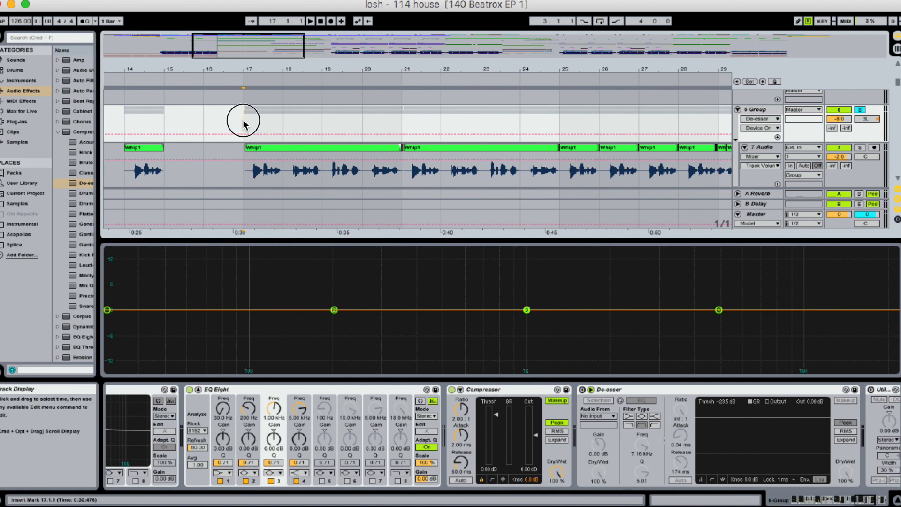
- Move EQ Eight band 3 to about 6.63 kHz and audition band 2 as a 13.0 dB boost at about 265 Hz with Q 2.29
left_click_drag(528, 306, 753, 309)
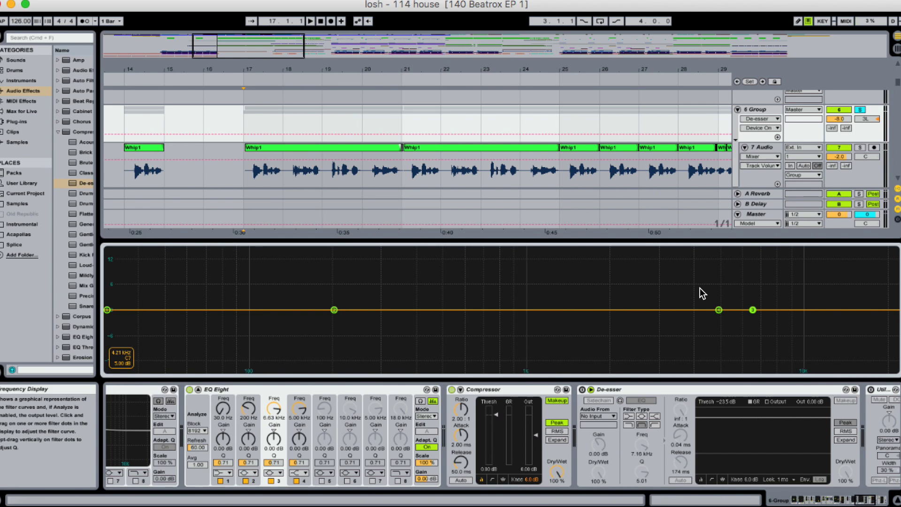
double_click(644, 288)
left_click_drag(271, 430, 270, 403)
left_click_drag(199, 471, 199, 449)
left_click_drag(271, 402, 281, 401)
left_click(422, 402)
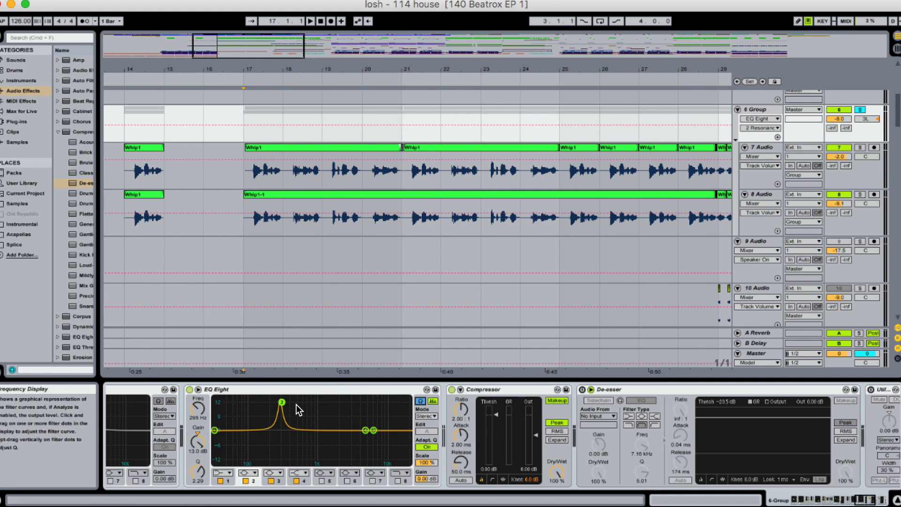
- Sweep EQ Eight band 2 up to about 1.90 kHz at 6.57 dB, and switch off the band and audition mode
left_click_drag(282, 402, 352, 398)
left_click_drag(301, 398, 336, 416)
double_click(300, 419)
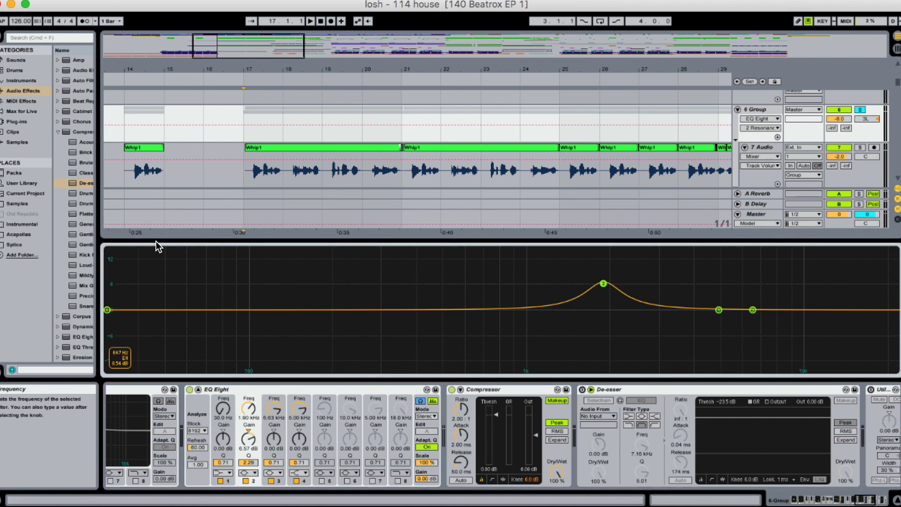
left_click(246, 481)
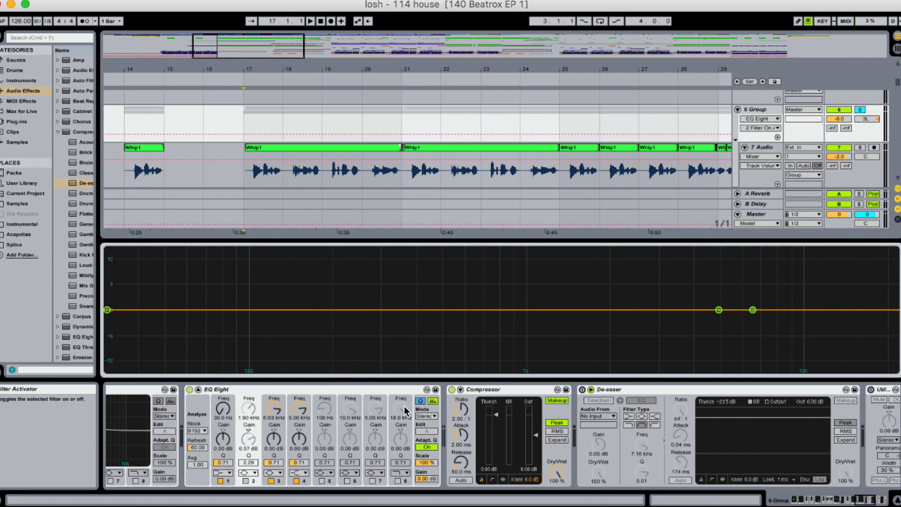
left_click(421, 402)
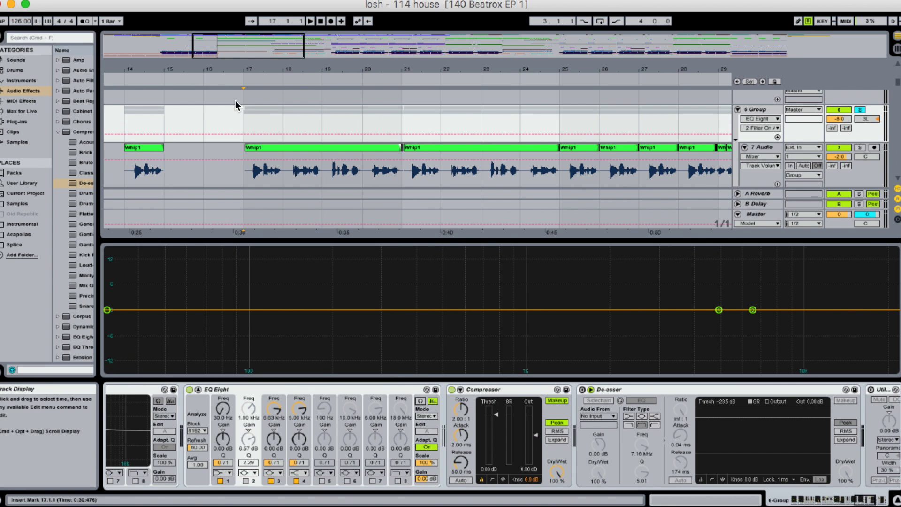
- Move EQ Eight band 3 to 10.0 kHz and play the vocals from bar 17 to examine their spectrum
left_click_drag(753, 310, 802, 310)
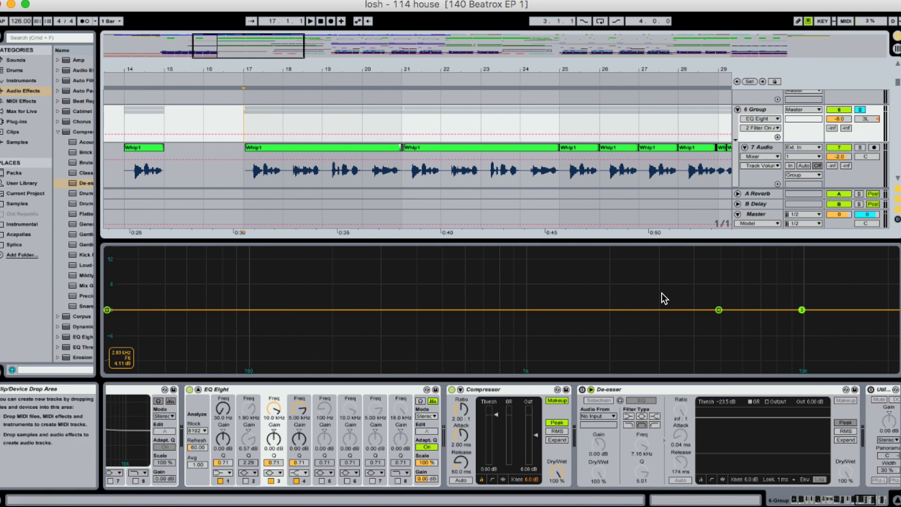
key("space")
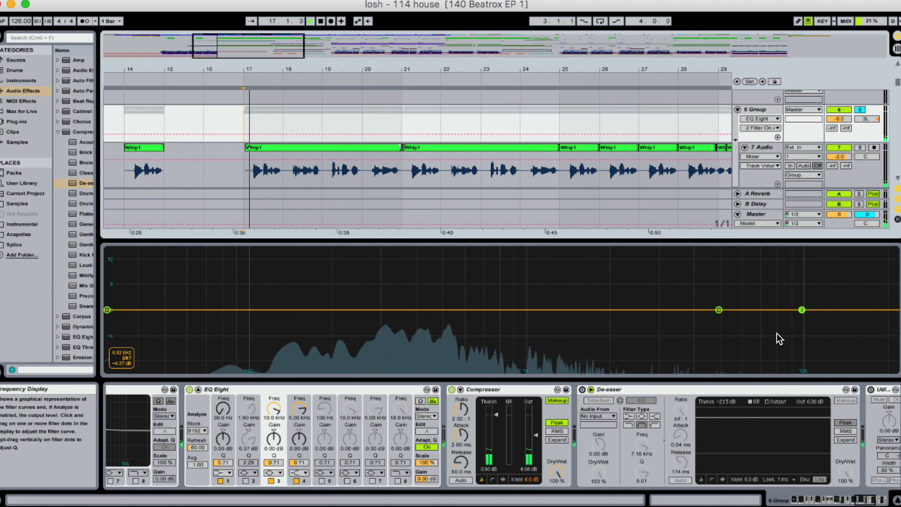
key("space")
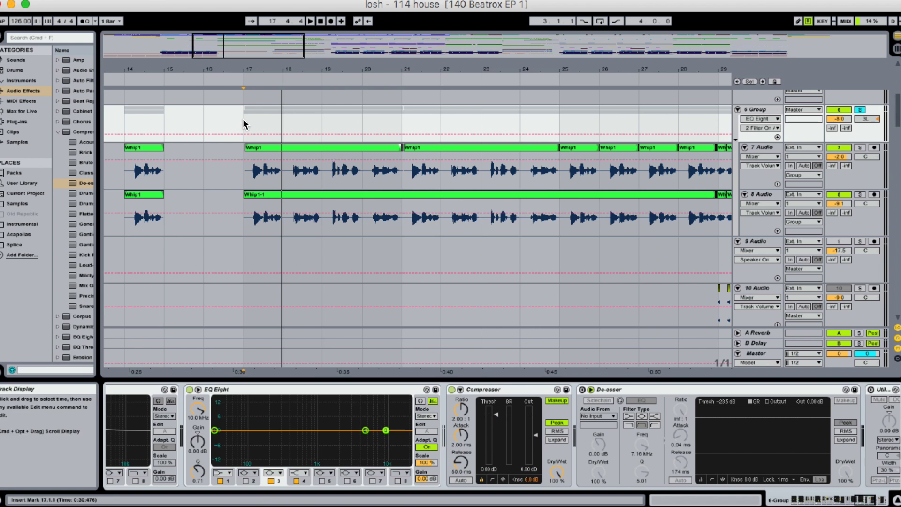
- Return the insert marker to bar 17 and delete the EQ Eight placed directly before the Compressor
left_click(243, 120)
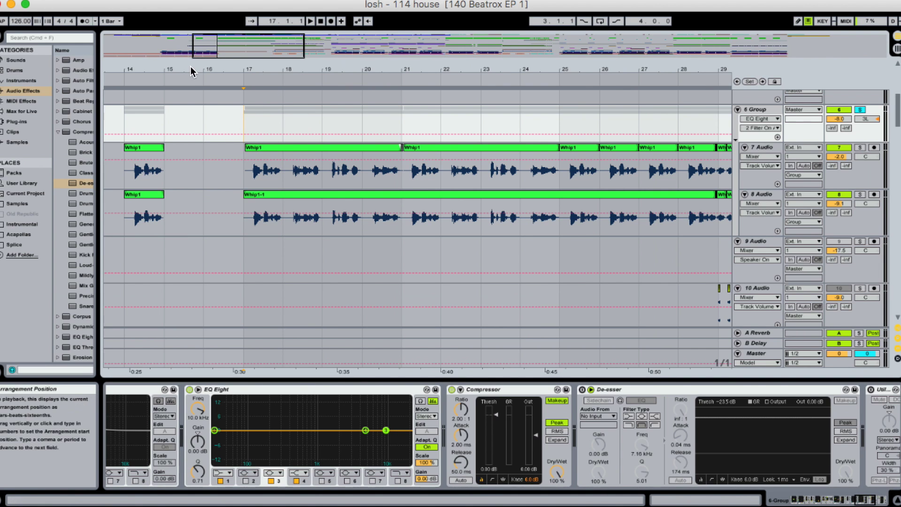
left_click_drag(225, 39, 224, 43)
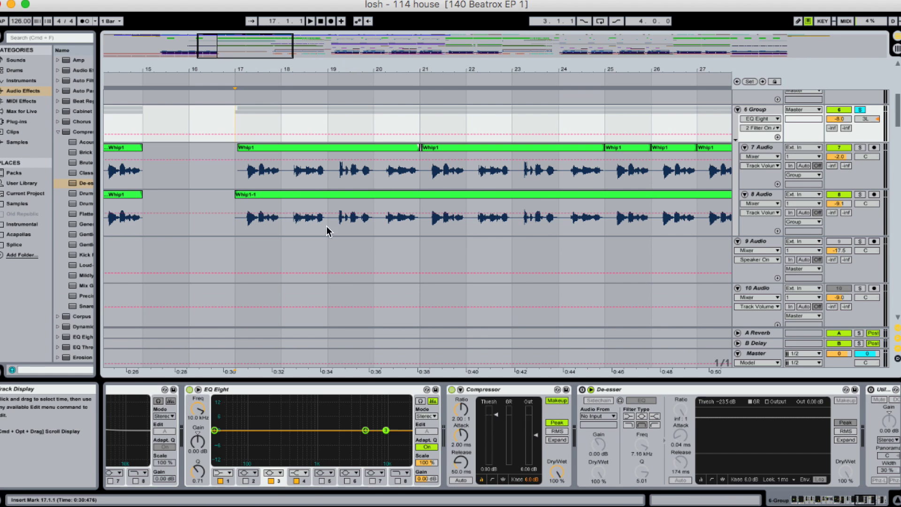
left_click(235, 390)
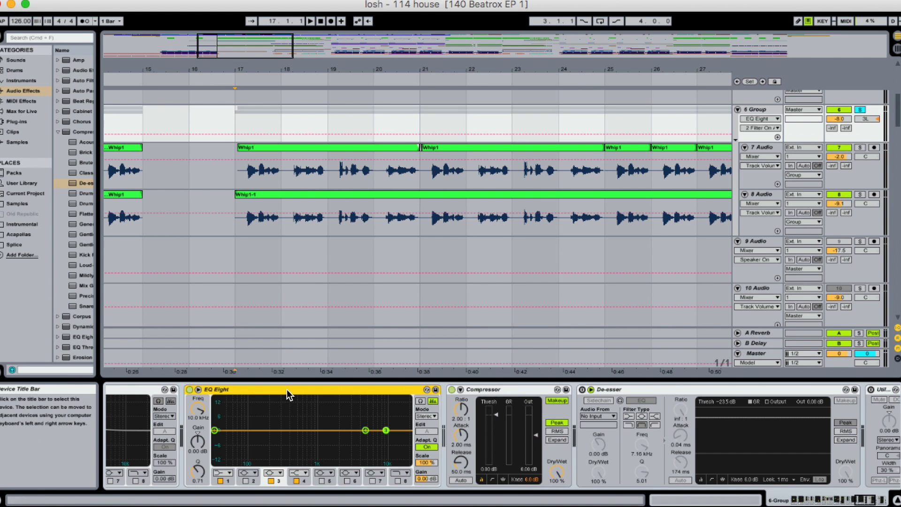
key("Delete")
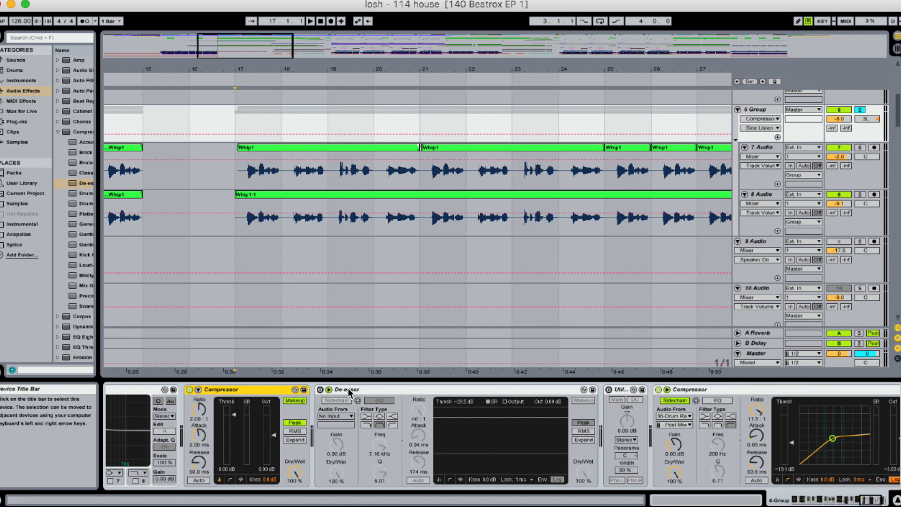
- Unfold the Compressor's sidechain section, enable its sidechain EQ and choose the band-pass filter type
left_click(198, 391)
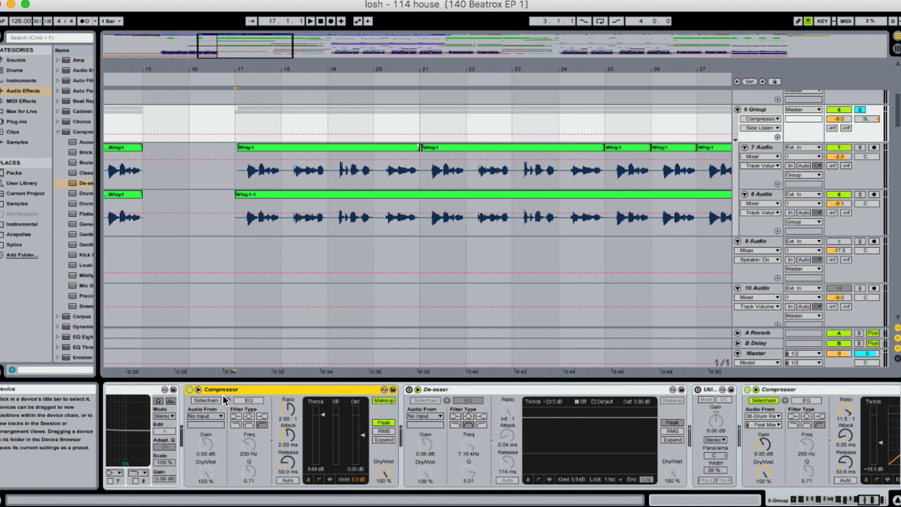
left_click(249, 400)
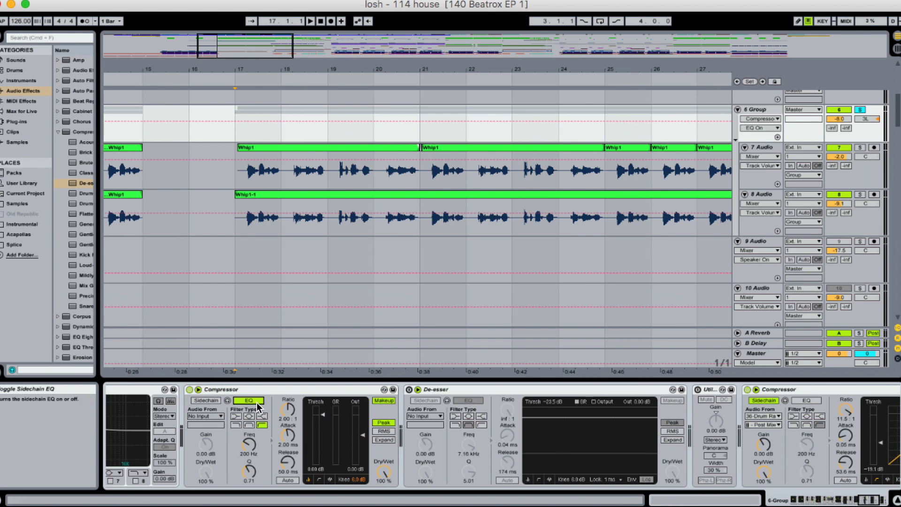
left_click(249, 425)
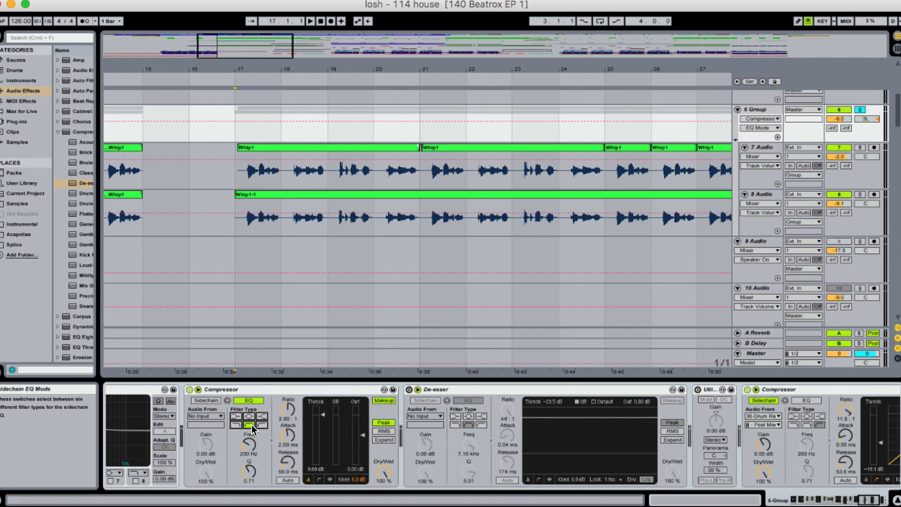
- Activate the remaining EQ Eight, move band 3 to about 2.16 kHz at 1.12 dB, and deactivate the device again
scroll(252, 425, "left", 2)
scroll(175, 432, "left", 5)
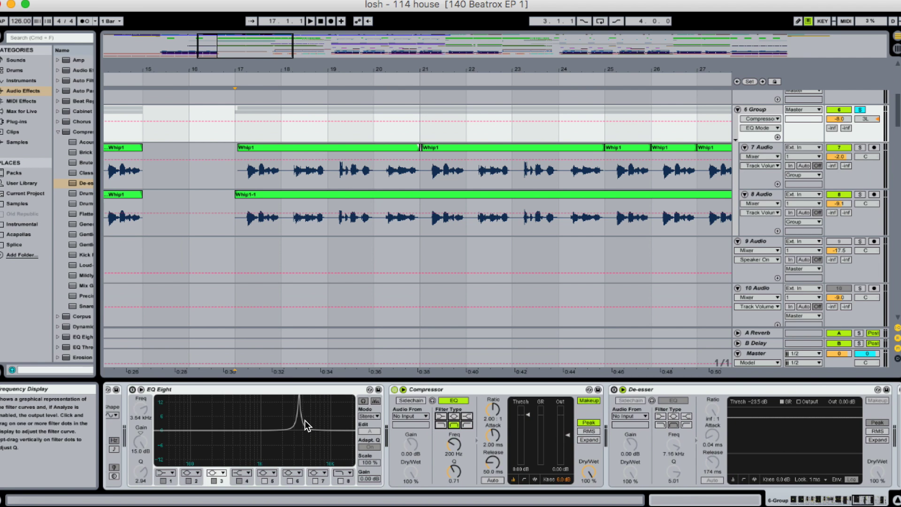
left_click(179, 386)
left_click(132, 389)
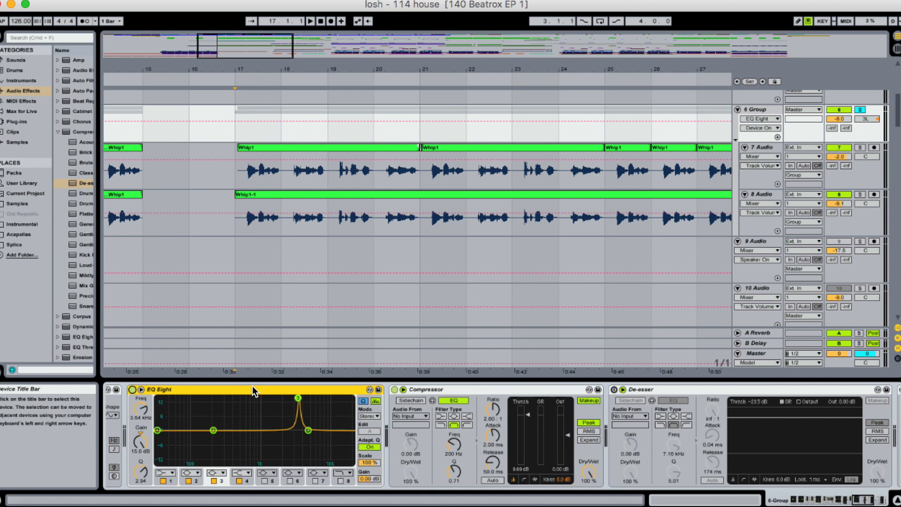
left_click_drag(290, 397, 284, 429)
left_click(132, 389)
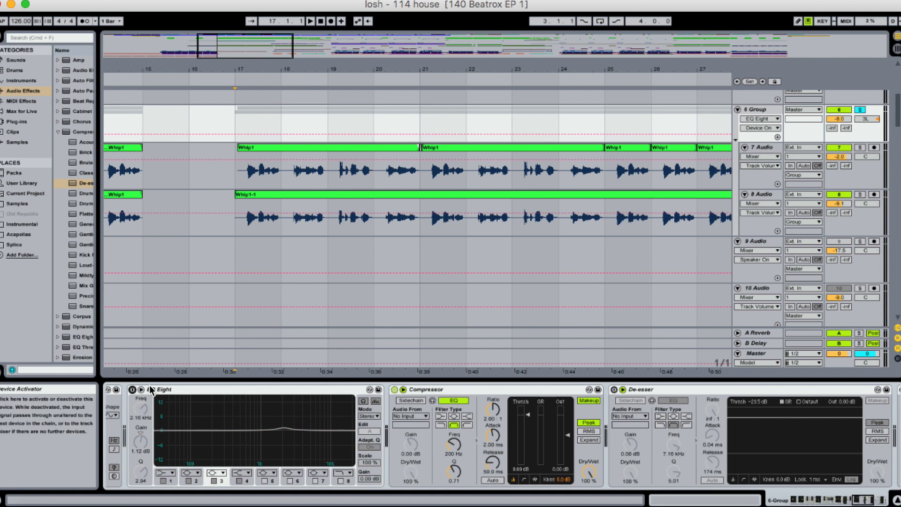
- Set the Compressor's sidechain EQ frequency to about 6.49 kHz and its Q to about 4.21
scroll(474, 421, "right", 4)
left_click(360, 445)
left_click_drag(360, 446, 360, 396)
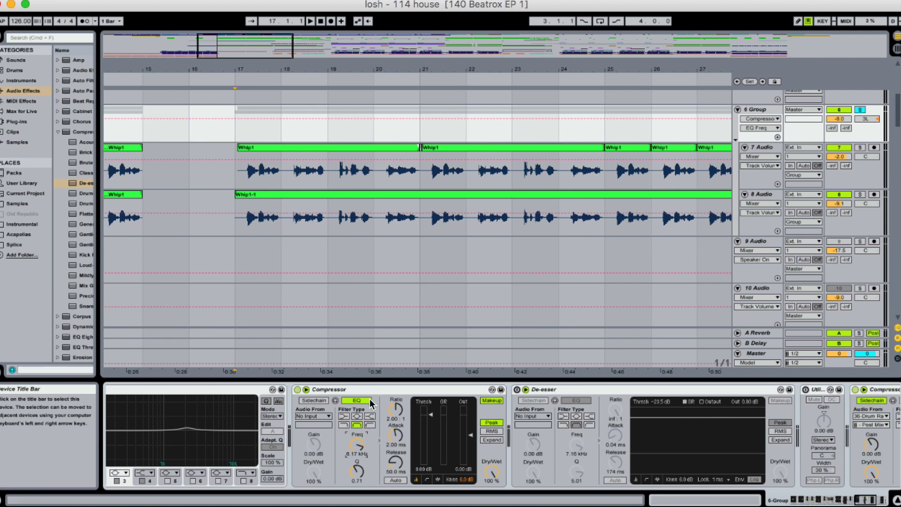
left_click_drag(357, 444, 357, 442)
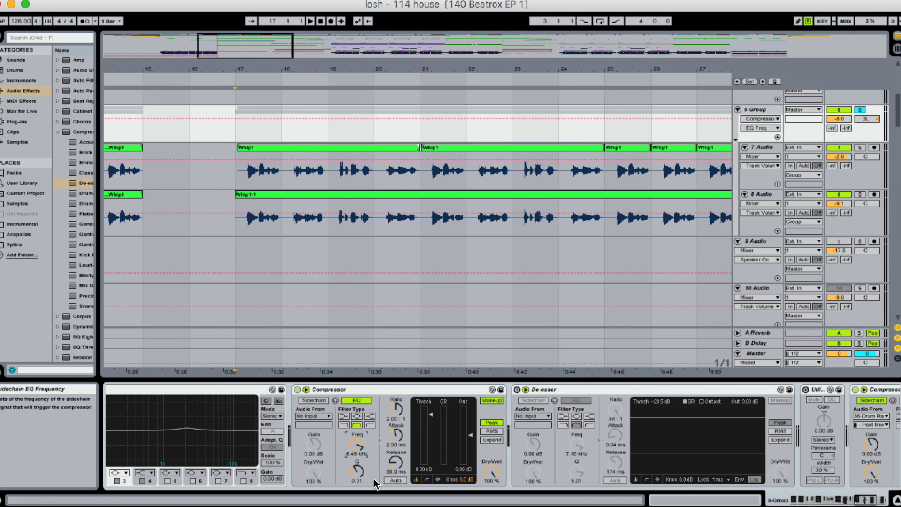
left_click_drag(357, 473, 357, 448)
- Reactivate EQ Eight and raise band 3 to a 15.0 dB boost with a Q of about 3.61
scroll(344, 476, "left", 5)
left_click(153, 383)
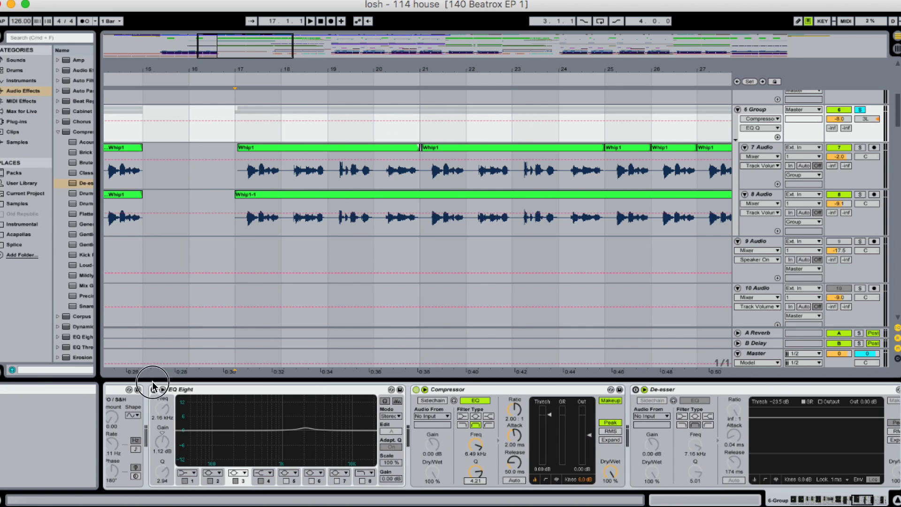
left_click(154, 389)
left_click_drag(305, 430, 305, 397)
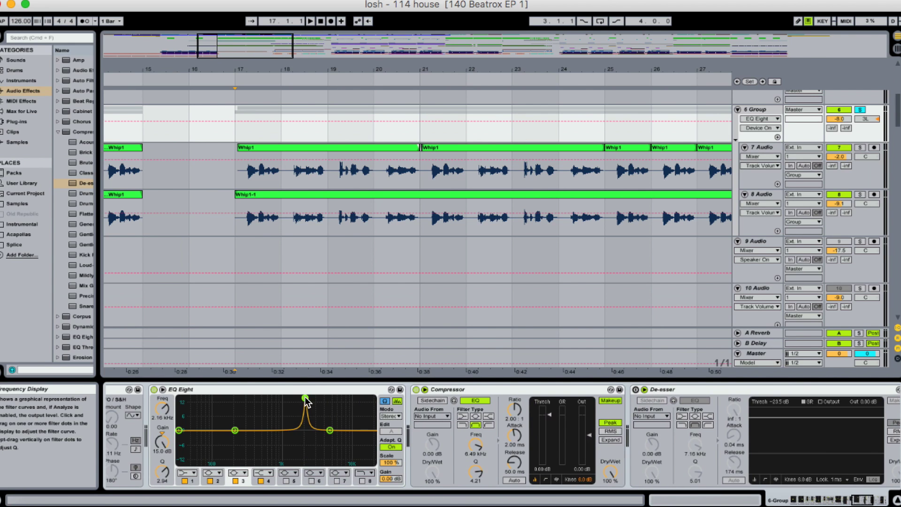
left_click_drag(165, 470, 162, 448)
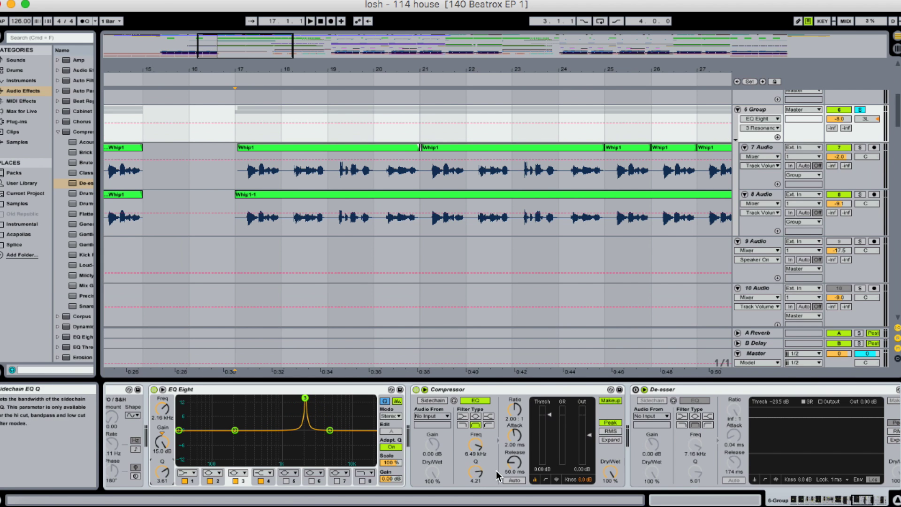
- Raise the Compressor's sidechain EQ Q to about 4.64 and deactivate EQ Eight
left_click_drag(478, 473, 478, 473)
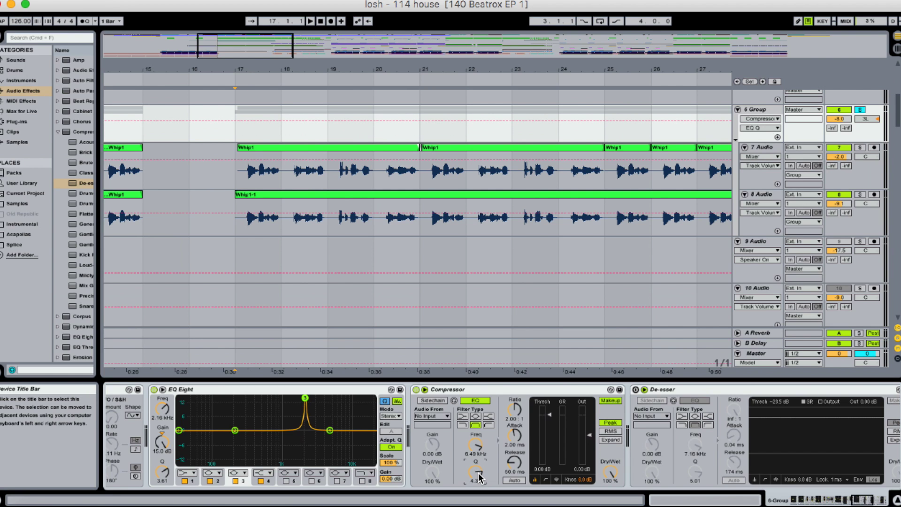
mouse_move(478, 472)
left_mouse_down()
mouse_move(478, 490)
mouse_move(478, 472)
left_mouse_up()
left_click(154, 390)
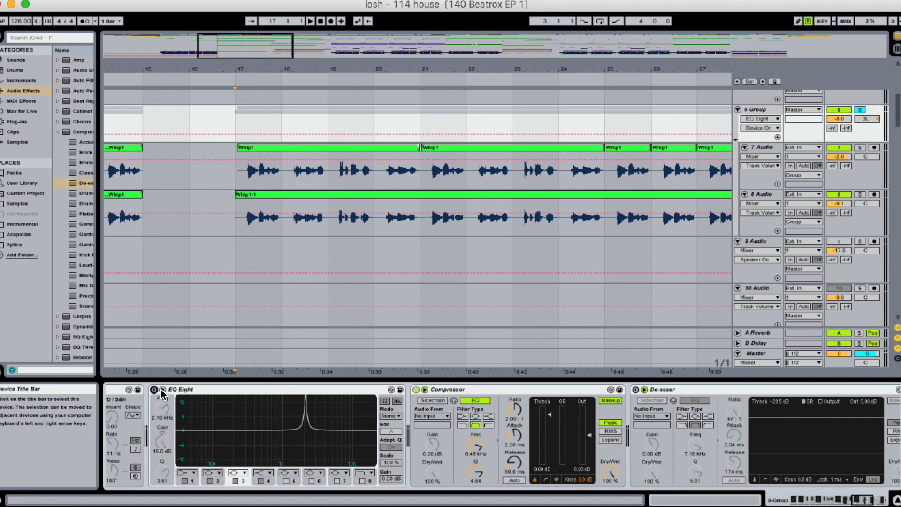
- Raise the Compressor's ratio to 3.00 : 1 and on to inf : 1
scroll(491, 421, "right", 1)
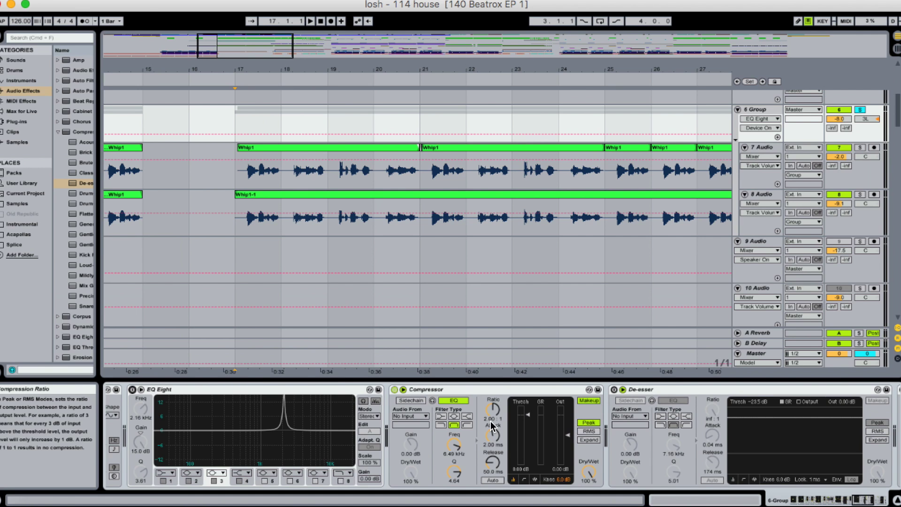
left_click_drag(485, 413, 485, 401)
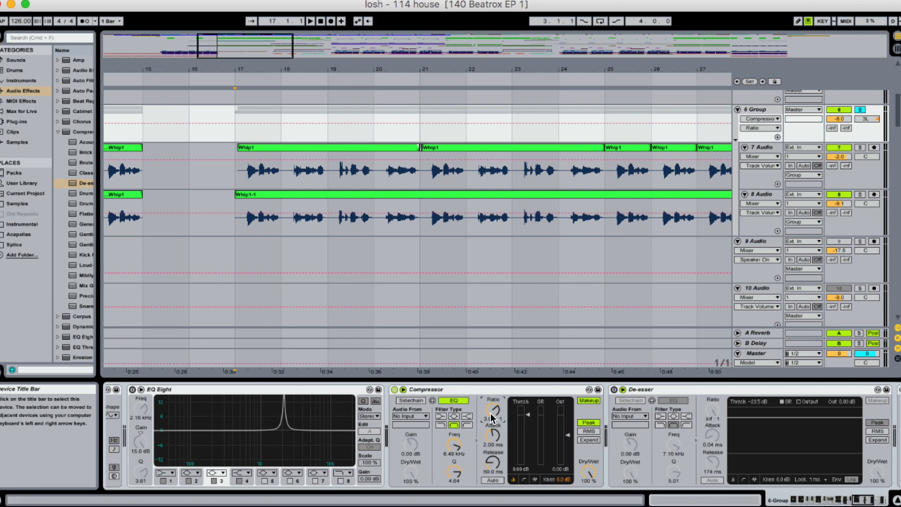
scroll(467, 444, "right", 2)
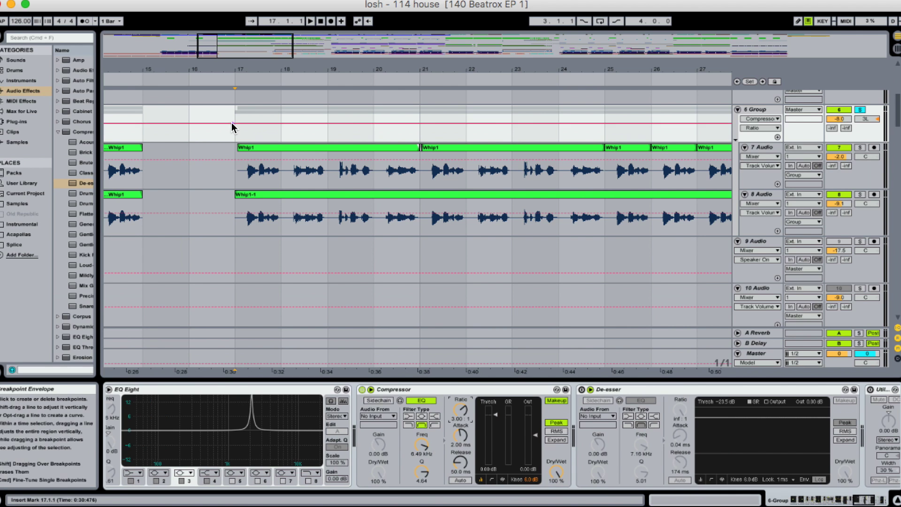
key("super+z")
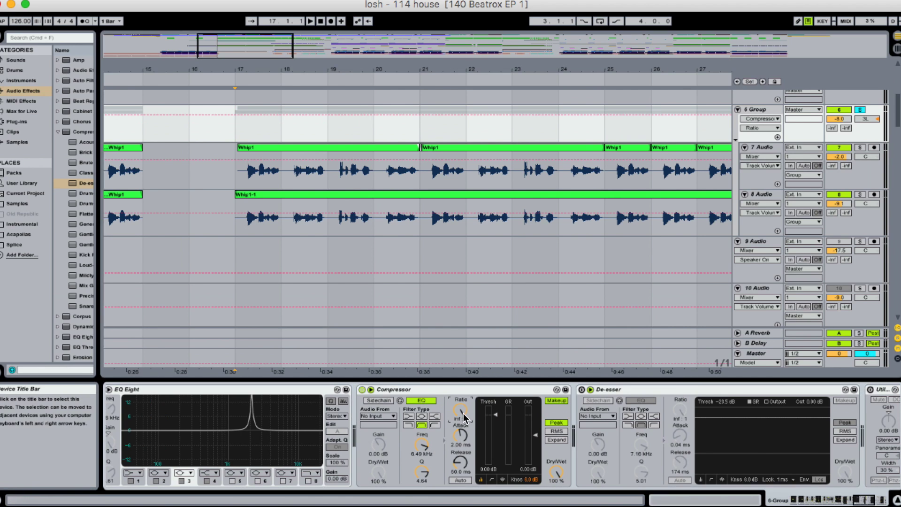
- Set the Compressor's attack to 0.01 ms, its release to 1.00 ms and its ratio to 3.60 : 1
left_click_drag(460, 435, 460, 490)
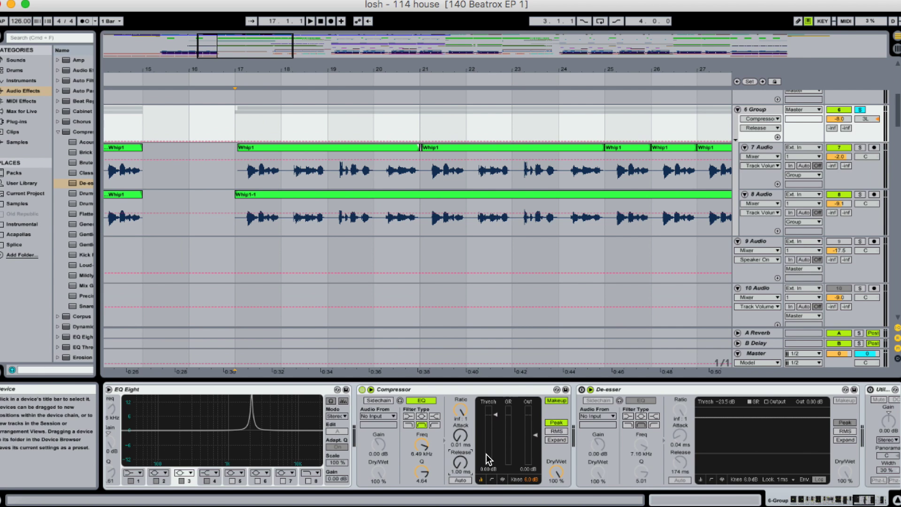
left_click(242, 127)
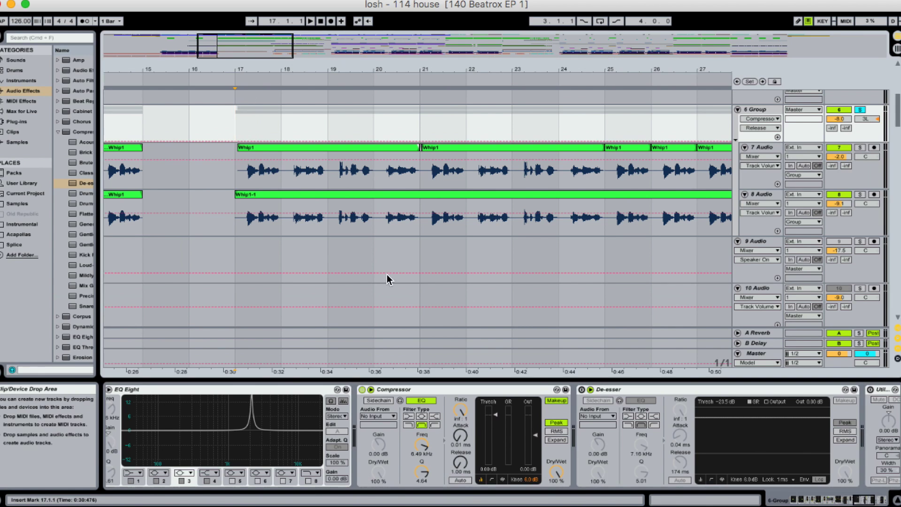
left_click_drag(461, 409, 461, 435)
left_click_drag(241, 47, 246, 53)
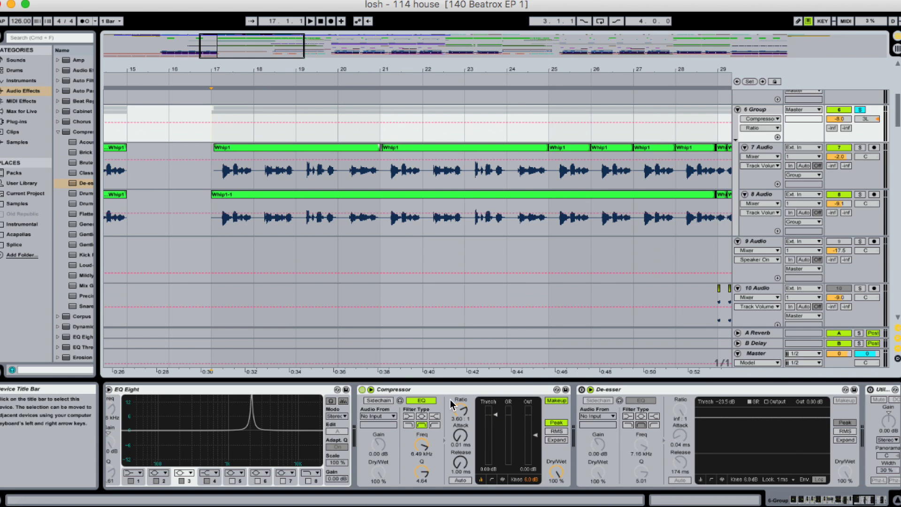
- Turn off the Compressor's Makeup gain and switch its display to the scrolling gain reduction view
left_click(557, 401)
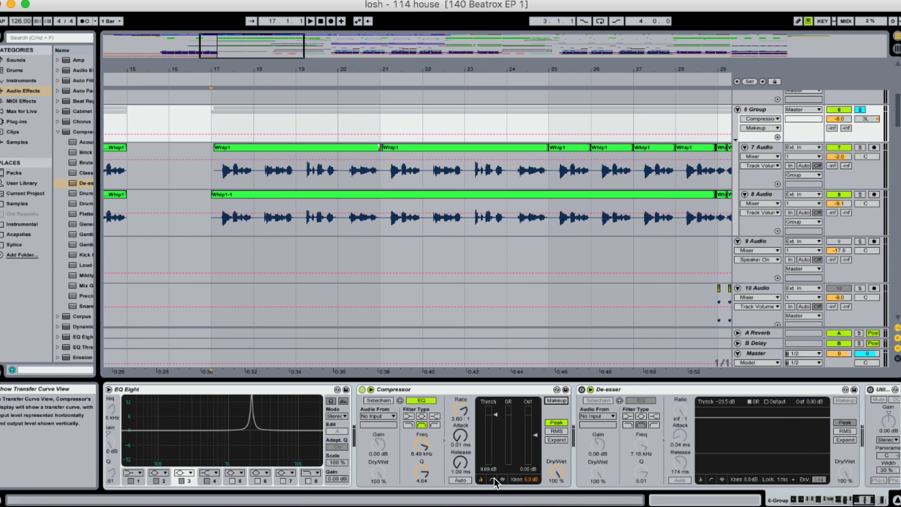
left_click(500, 389)
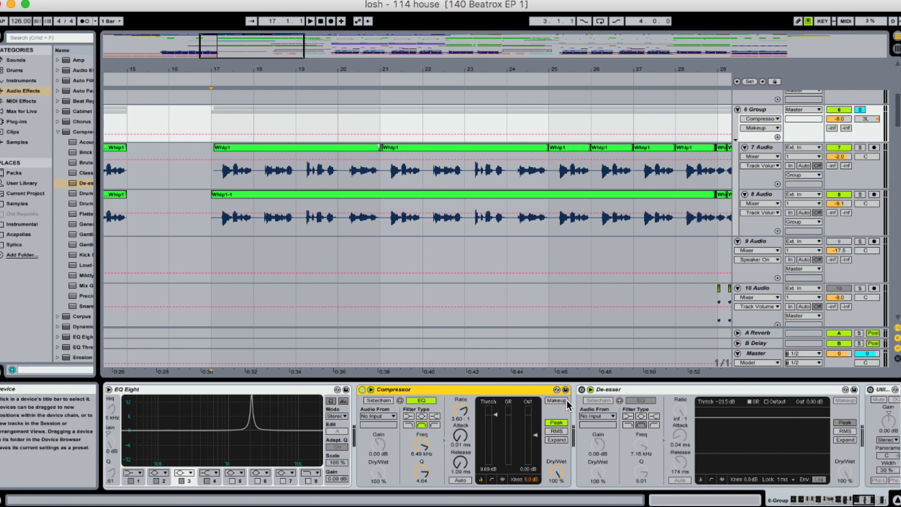
left_click(501, 478)
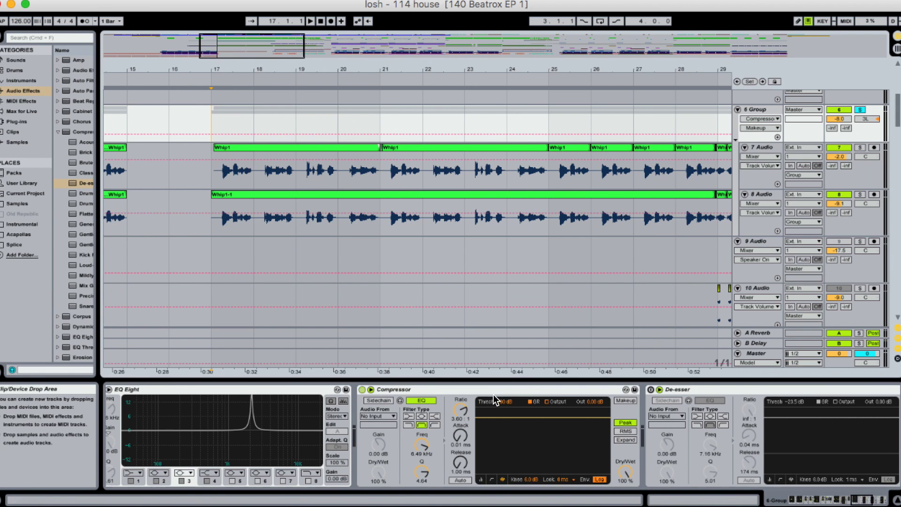
- Raise the Compressor's ratio to 5.04 : 1 and lower its threshold to -17.1 dB after auditioning the vocals from bar 17
left_click_drag(463, 413, 463, 404)
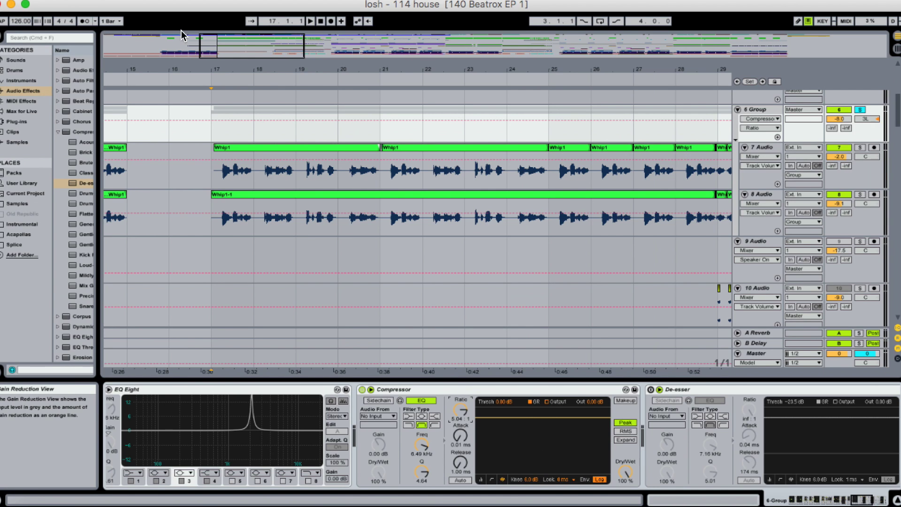
left_click(211, 130)
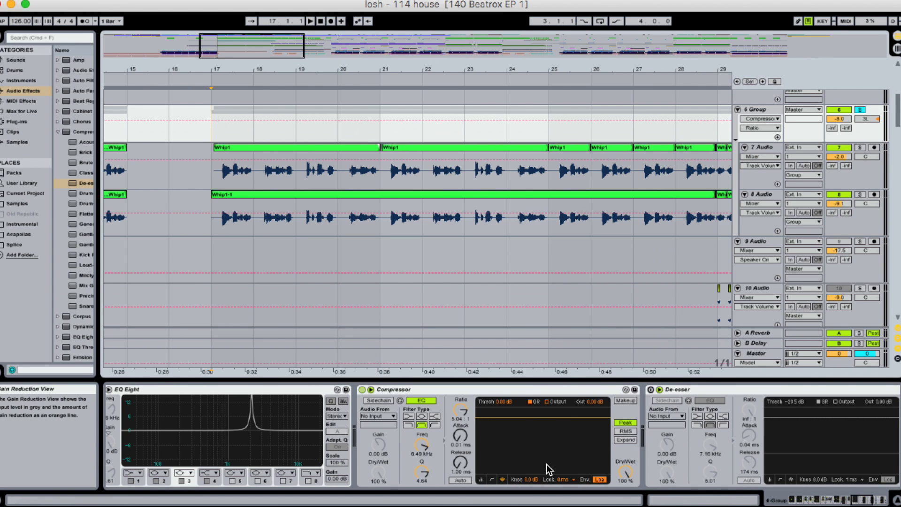
key("space")
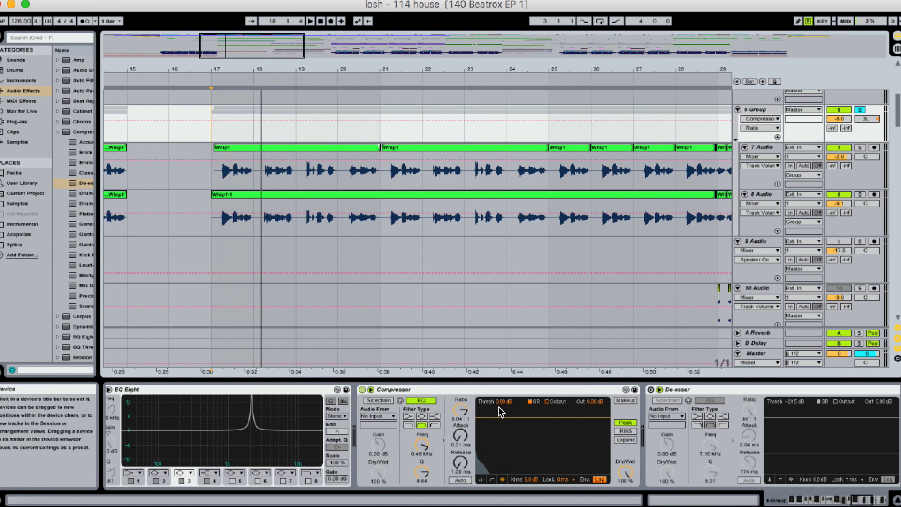
left_click_drag(503, 402, 503, 434)
left_click_drag(501, 401, 500, 401)
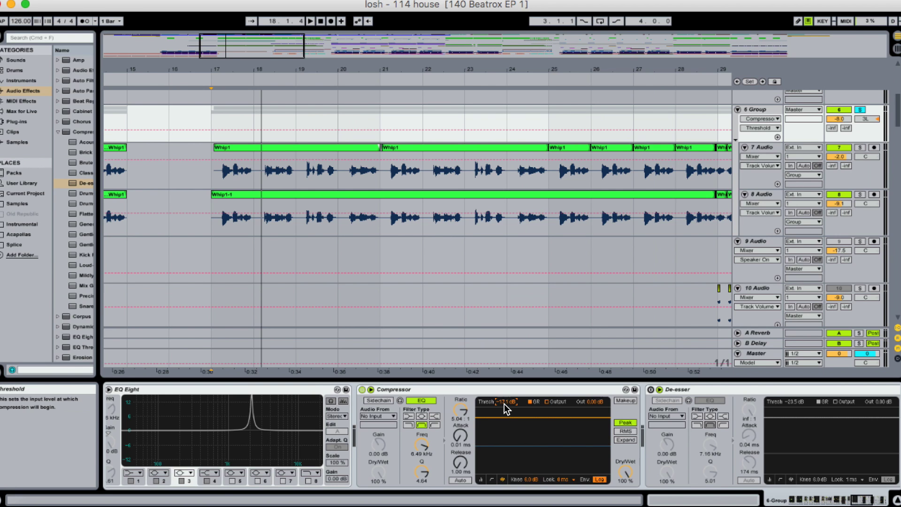
- Set the Compressor's ratio to 5.57 : 1, attack to 0.02 ms, release to 194 ms and sidechain EQ Q to 5.40
mouse_move(460, 413)
left_mouse_down()
mouse_move(461, 423)
mouse_move(461, 414)
left_mouse_up()
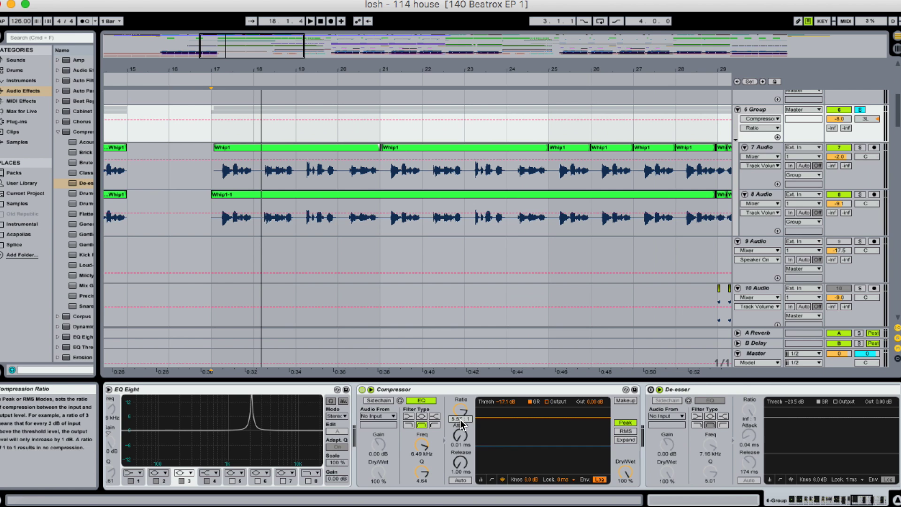
left_click(471, 442)
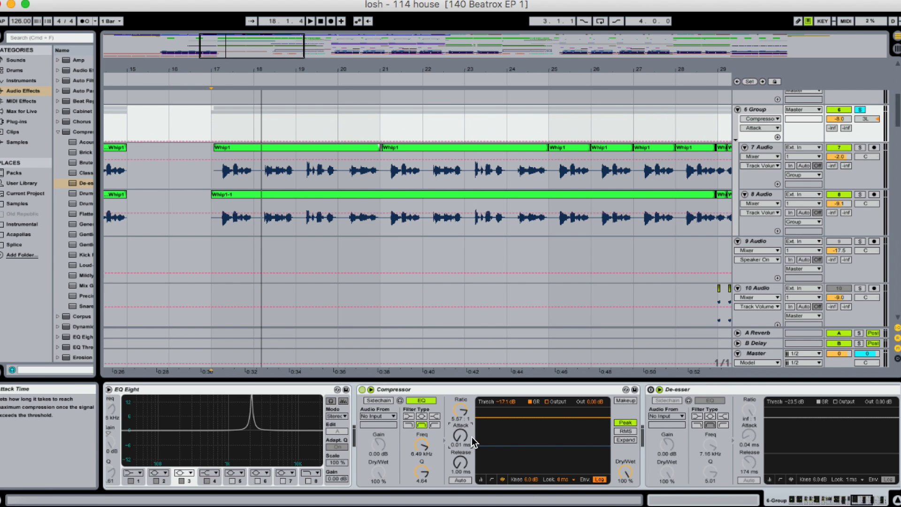
left_click_drag(461, 436, 460, 432)
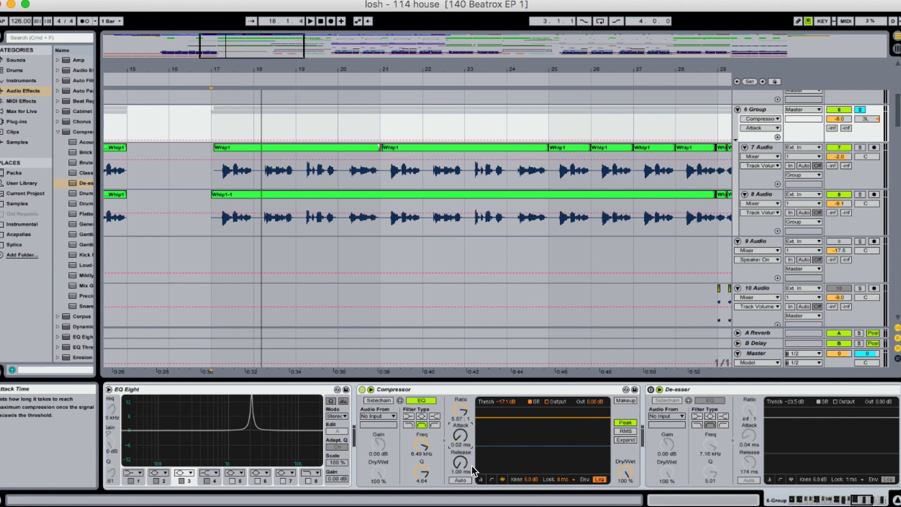
mouse_move(461, 464)
left_mouse_down()
mouse_move(461, 454)
mouse_move(461, 466)
left_mouse_up()
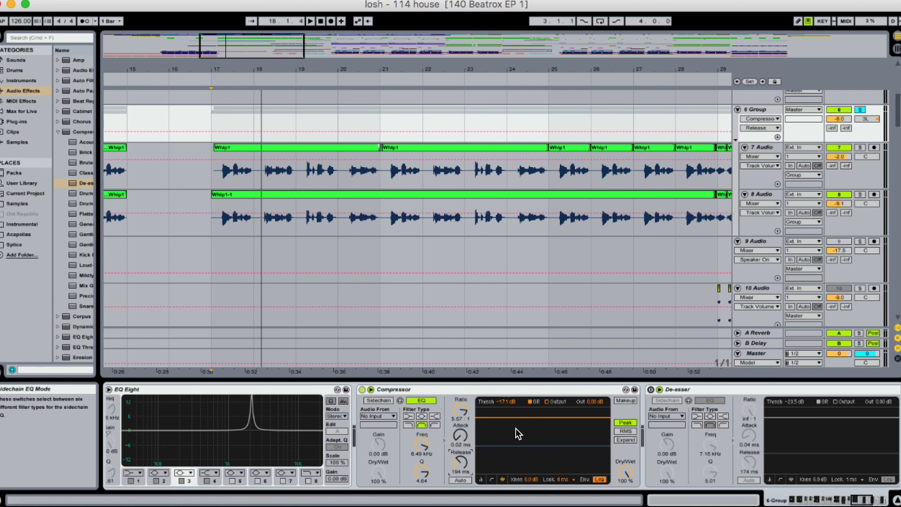
left_click_drag(422, 473, 422, 467)
- Play the vocals from bar 17 while raising the Compressor's ratio to about 7.9 : 1 and shortening its release
key("space")
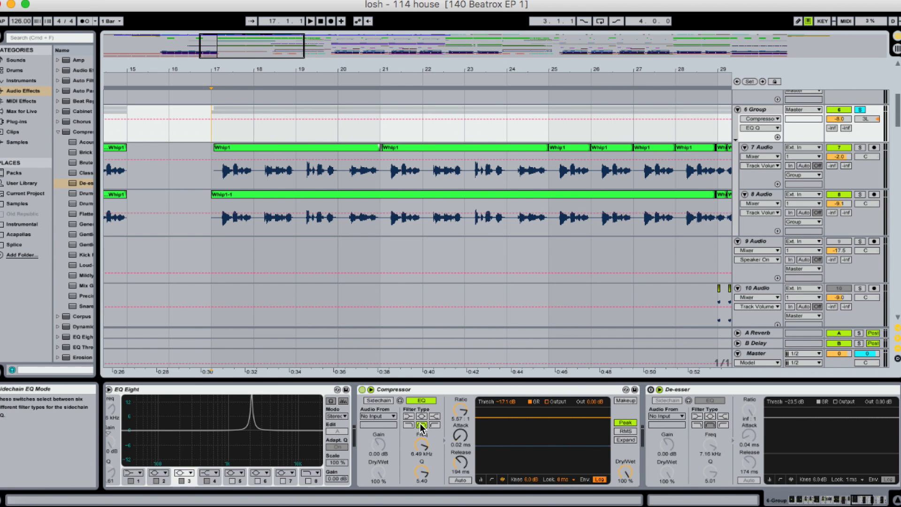
key("space")
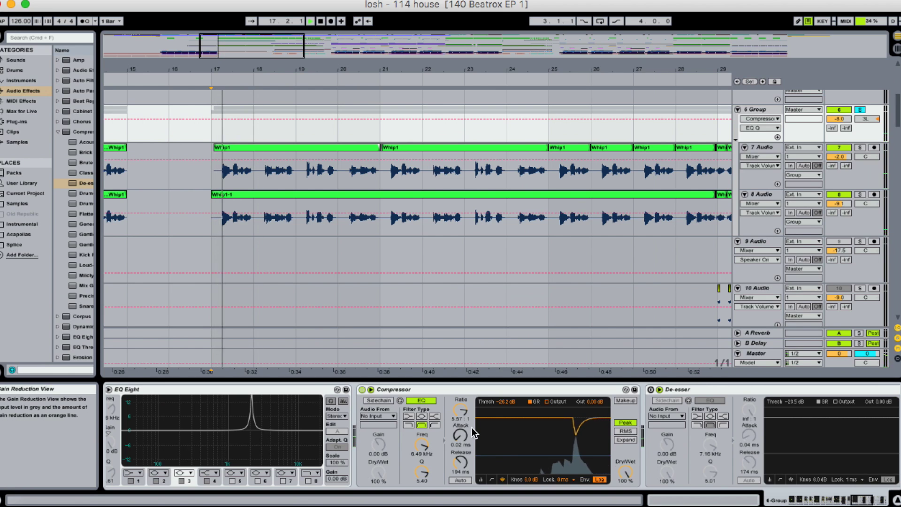
left_click_drag(461, 417, 462, 408)
left_click_drag(462, 463, 462, 475)
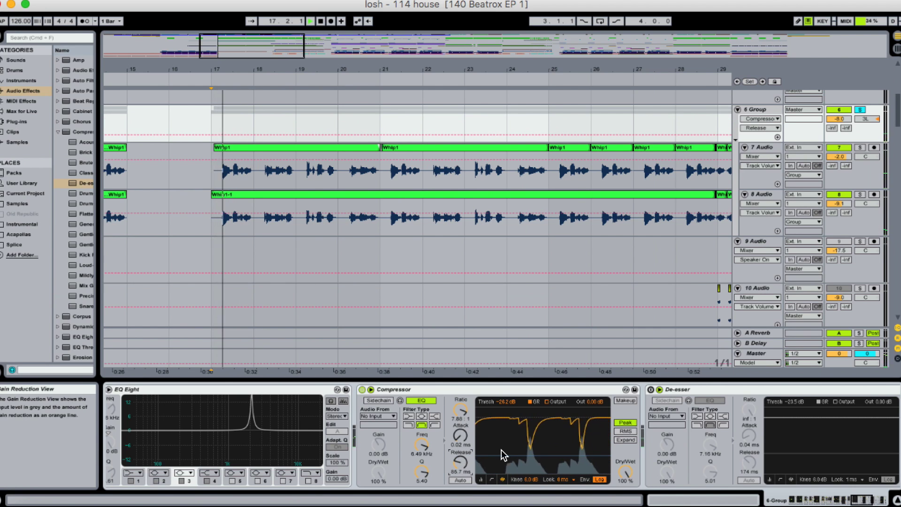
- Audition the vocals while setting the Compressor's threshold to -22.9 dB, ratio to 5.04 : 1 and release to 137 ms
left_click_drag(529, 455, 525, 451)
left_click_drag(463, 412, 463, 418)
key("space")
key("space")
left_click_drag(525, 453, 525, 451)
left_click_drag(460, 462, 461, 453)
key("space")
key("space")
left_click_drag(596, 450, 596, 452)
key("space")
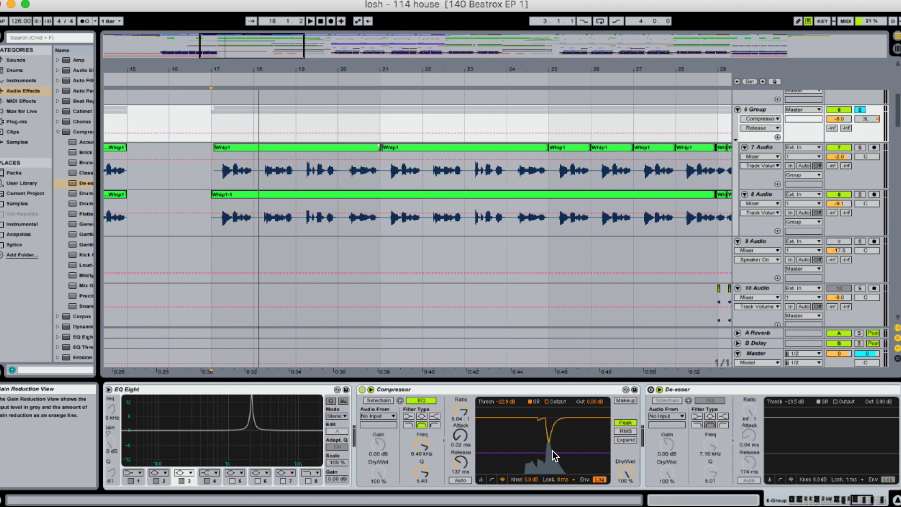
- Deactivate the hand-tuned Compressor and reactivate the De-esser preset on the vocal group
scroll(517, 450, "right", 3)
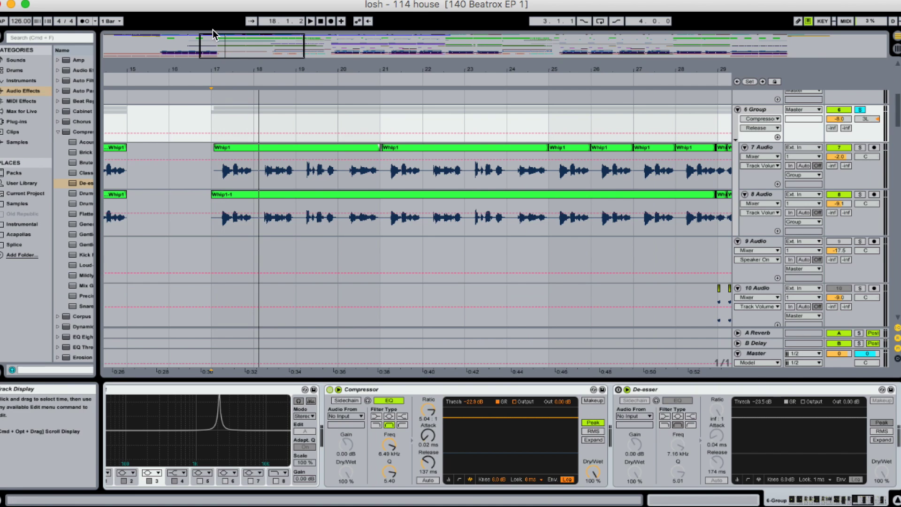
mouse_move(212, 38)
left_mouse_down()
mouse_move(212, 46)
mouse_move(228, 40)
left_mouse_up()
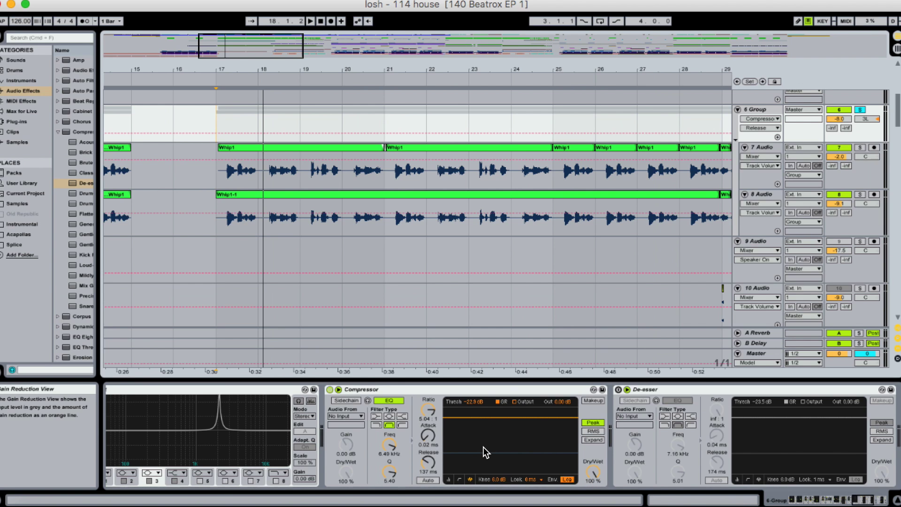
left_click_drag(208, 69, 216, 43)
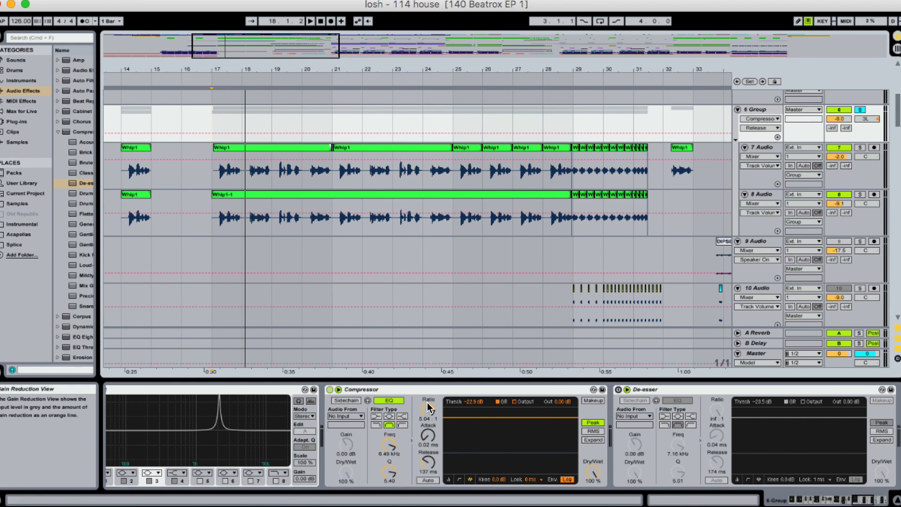
left_click_drag(271, 69, 259, 64)
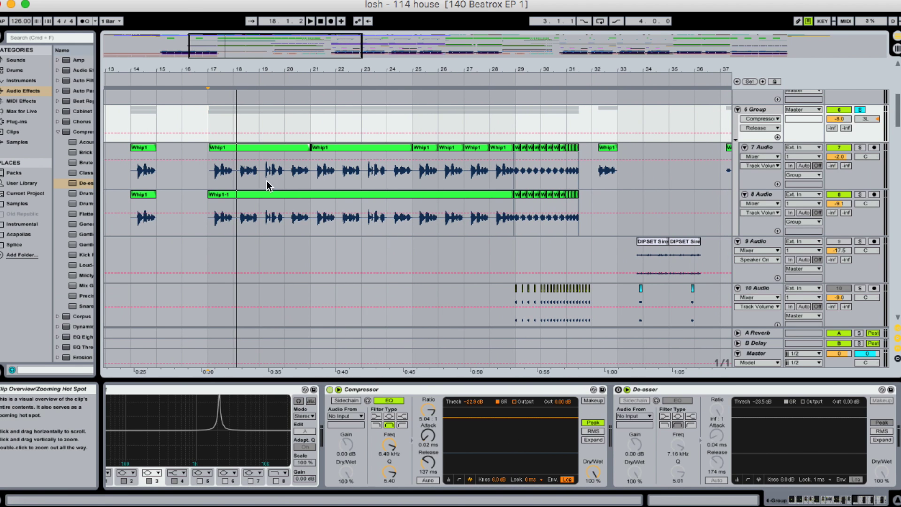
left_click(330, 390)
left_click(619, 389)
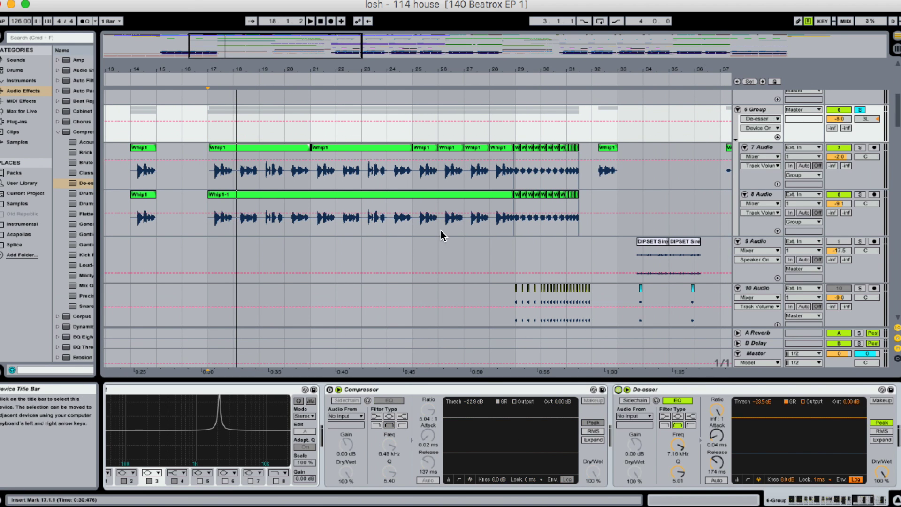
- Unsolo the vocal group and bring up the De-esser inside the Master track's Audio Effect Rack
left_click(860, 109)
left_click_drag(520, 69, 365, 78)
scroll(366, 124, "down", 20)
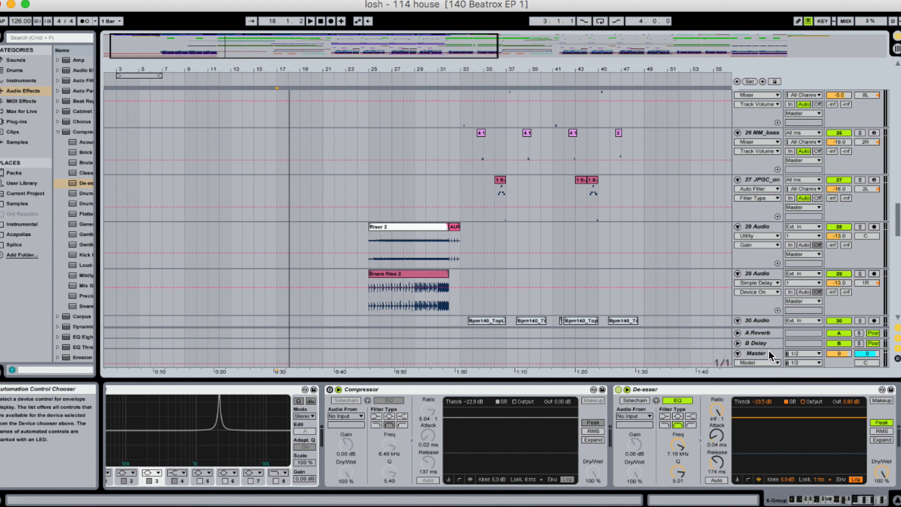
left_click(769, 351)
left_click(333, 390)
scroll(332, 401, "left", 10)
scroll(331, 401, "right", 10)
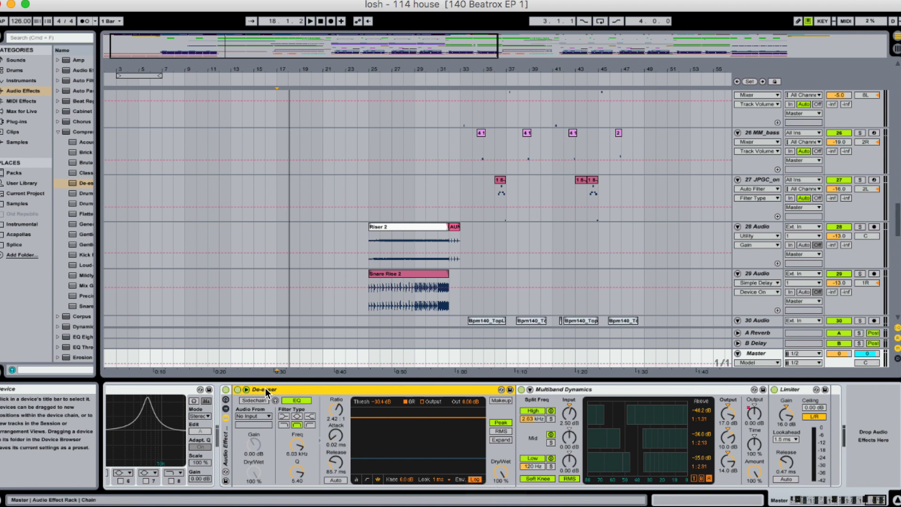
- Play the full mix from bar 32 and examine how the Master track's De-esser reduces gain
scroll(359, 263, "down", 6)
scroll(243, 312, "down", 4)
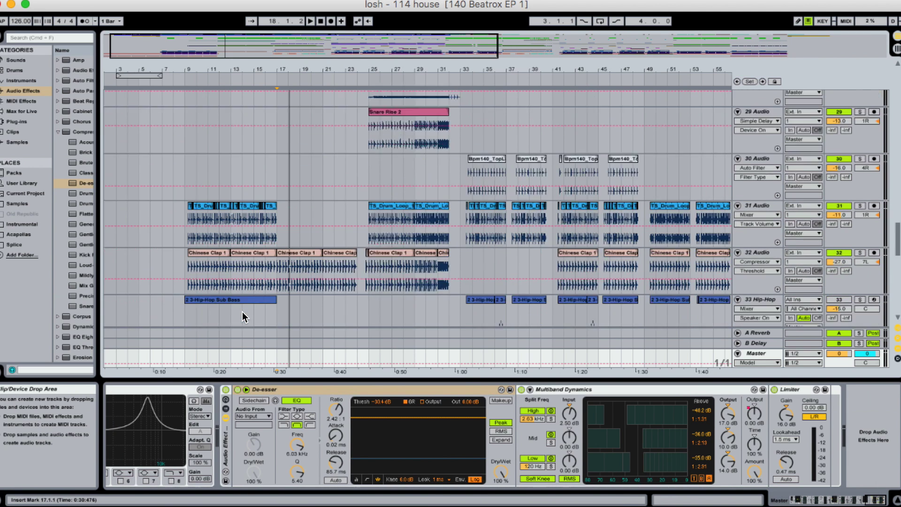
scroll(242, 312, "down", 5)
scroll(243, 312, "right", 2)
left_click(405, 352)
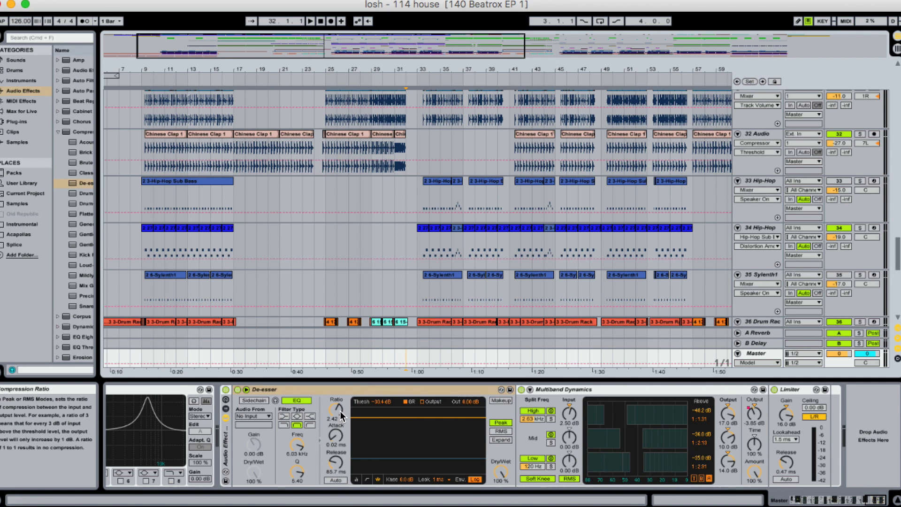
scroll(398, 334, "down", 3)
scroll(398, 334, "left", 1)
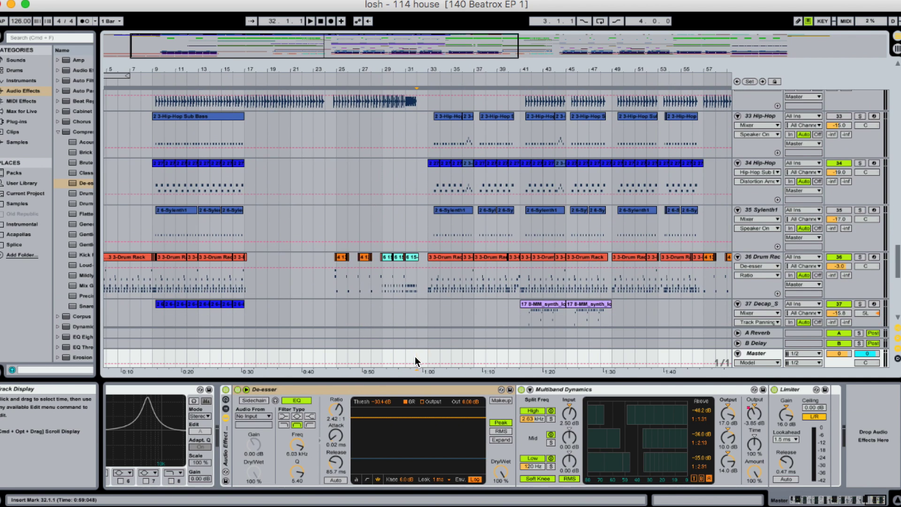
scroll(409, 348, "up", 4)
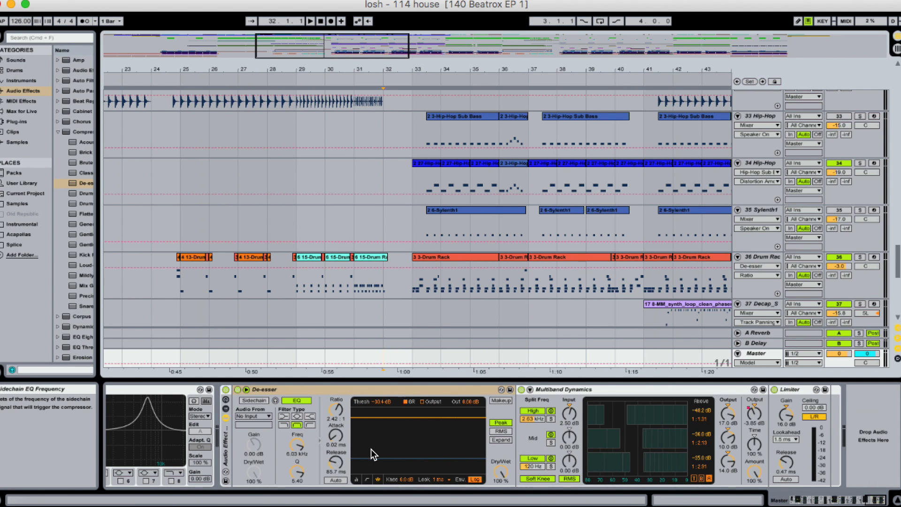
left_click(384, 361)
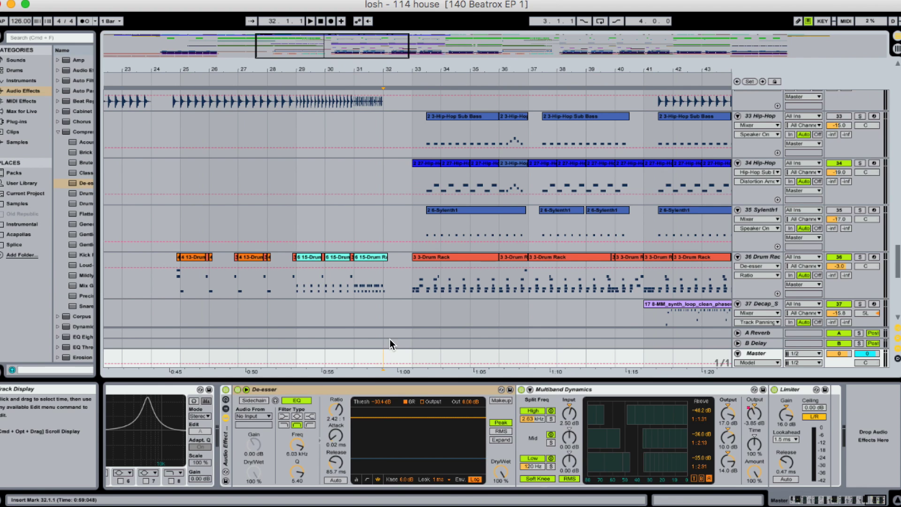
key("space")
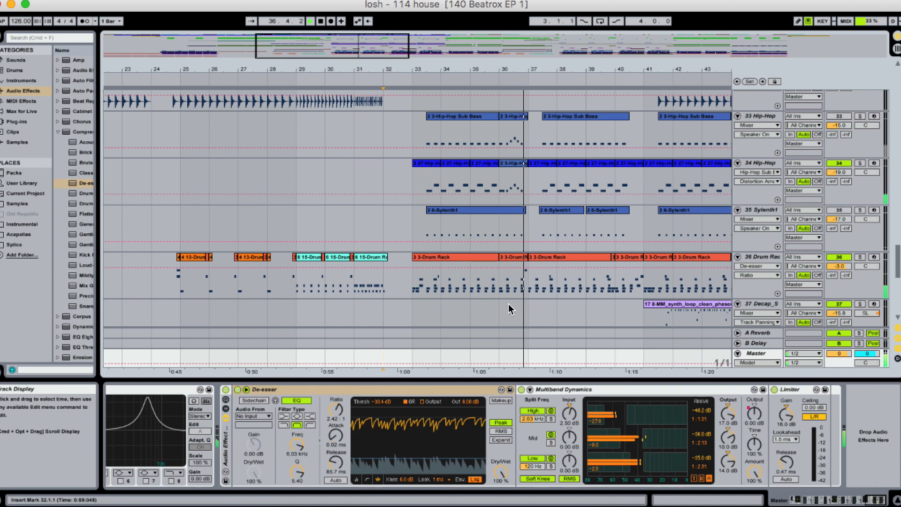
key("space")
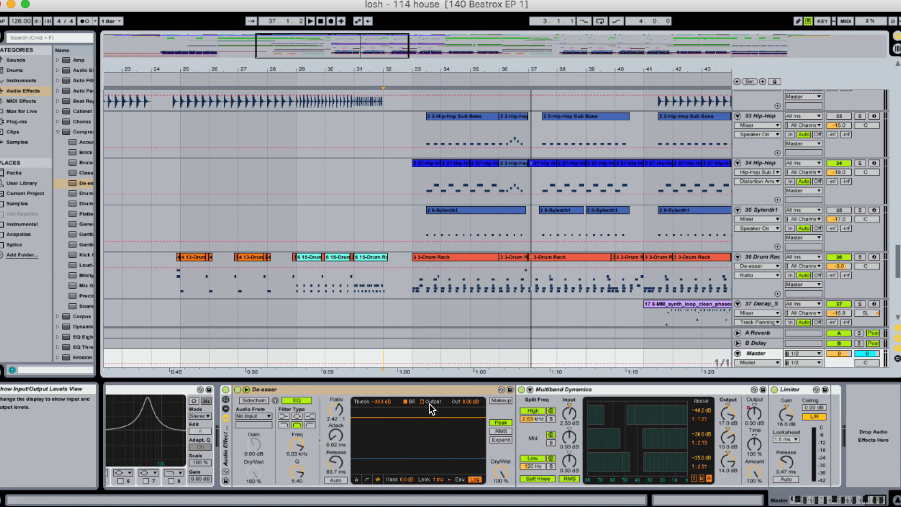
- Move the insert marker on the Master track to the start of the build-up at bar 25
left_click_drag(340, 41, 415, 286)
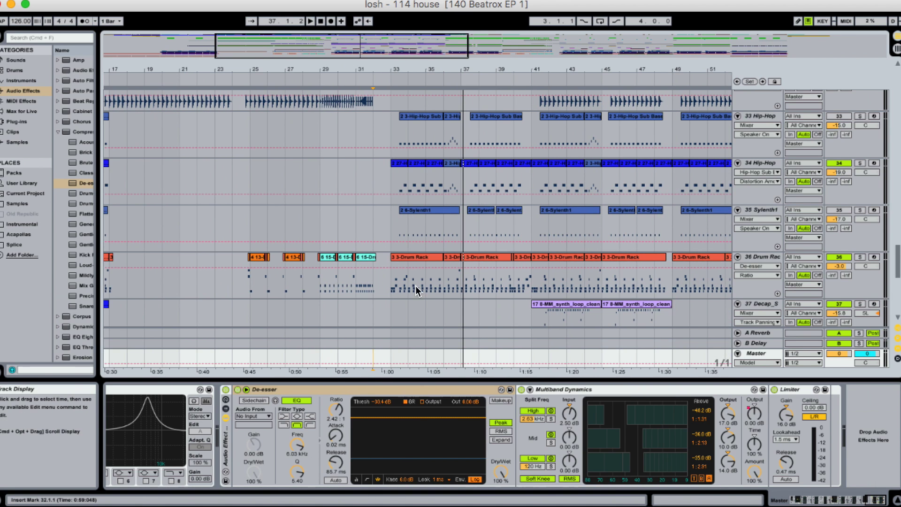
left_click(394, 356)
left_click_drag(361, 43, 372, 43)
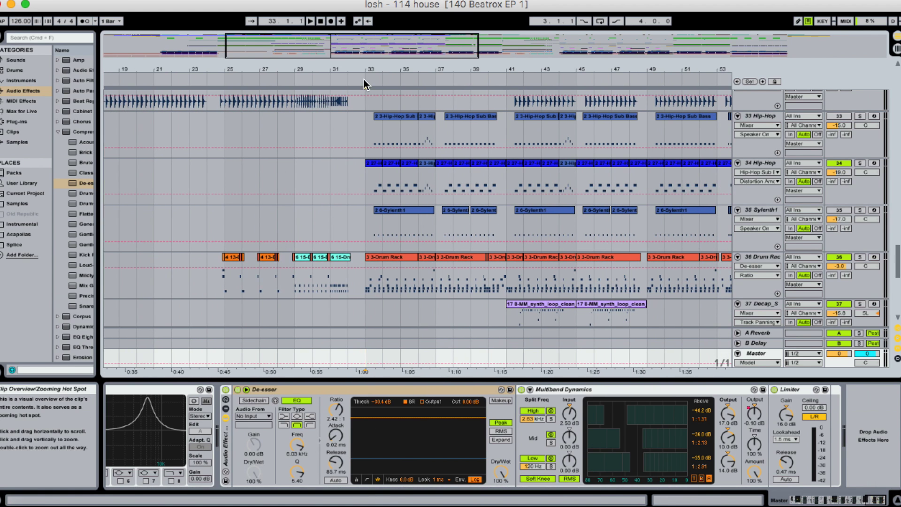
left_click(396, 367)
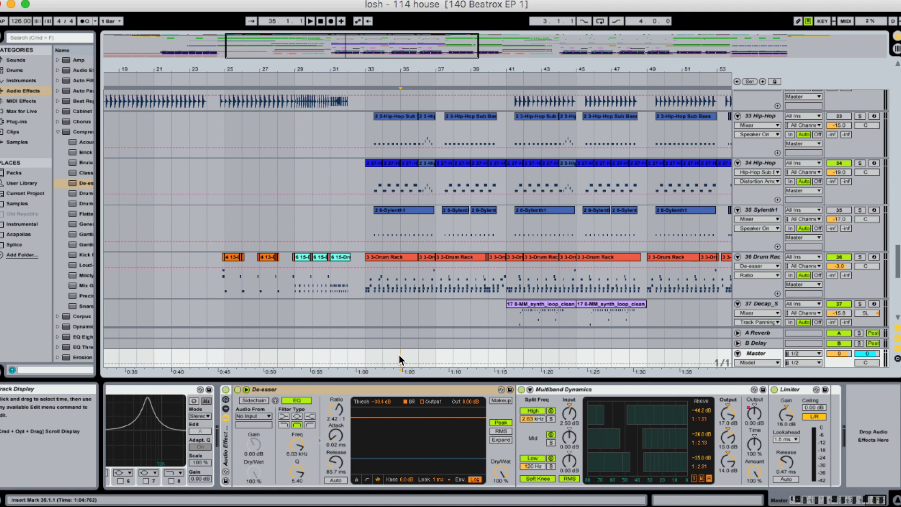
left_click(350, 351)
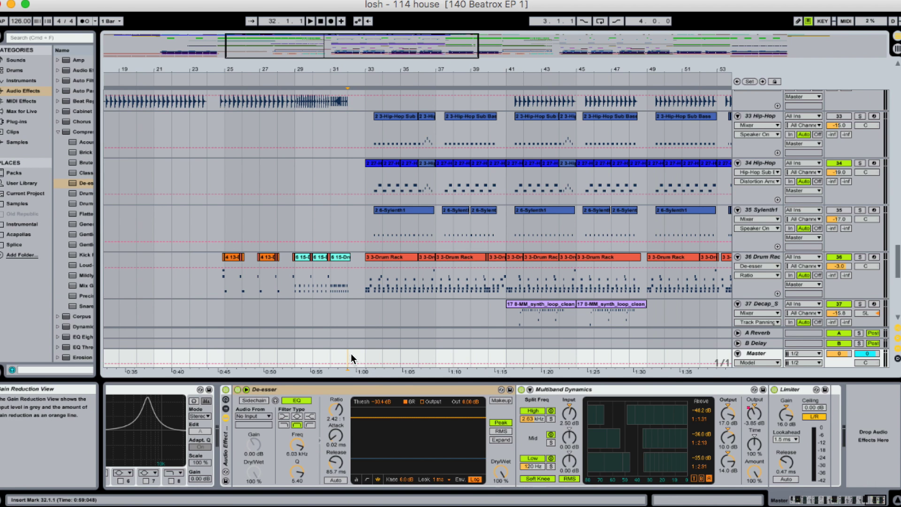
left_click_drag(318, 57, 342, 361)
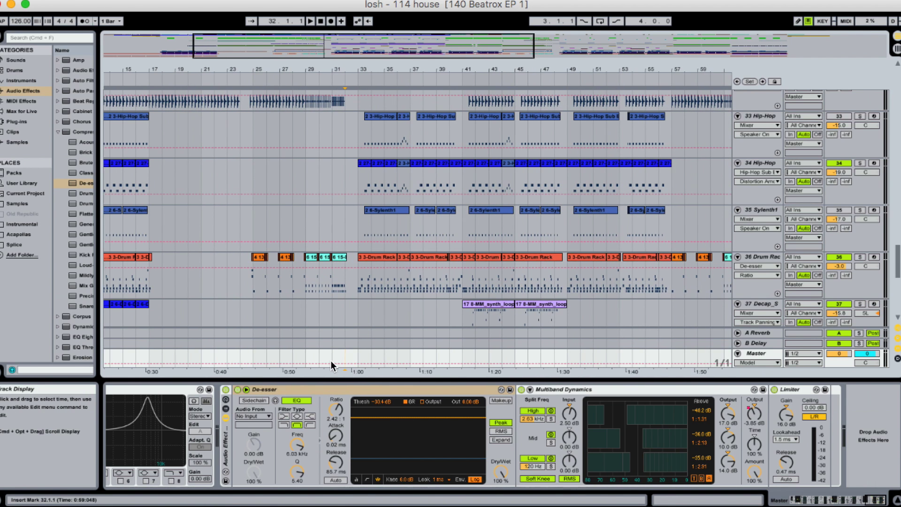
left_click(305, 353)
left_click(344, 355)
left_click(280, 357)
left_click(306, 355)
left_click(326, 355)
left_click(280, 357)
left_click(251, 357)
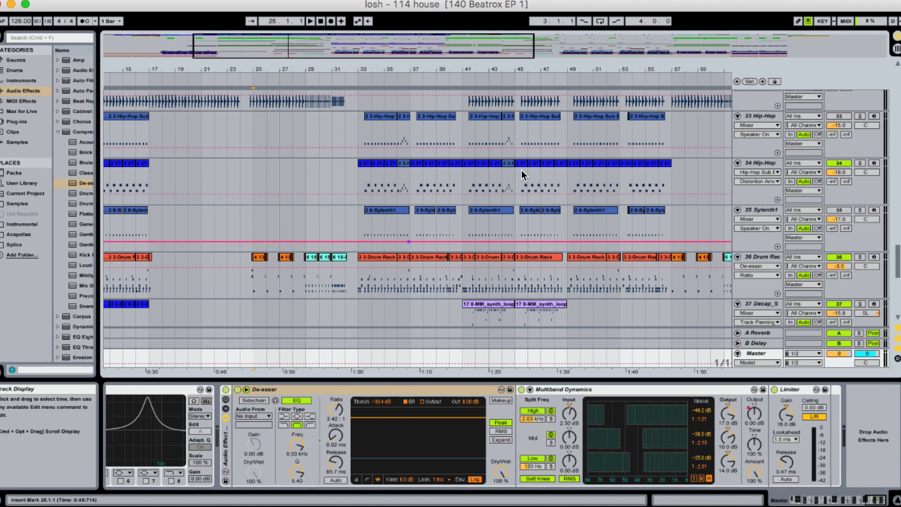